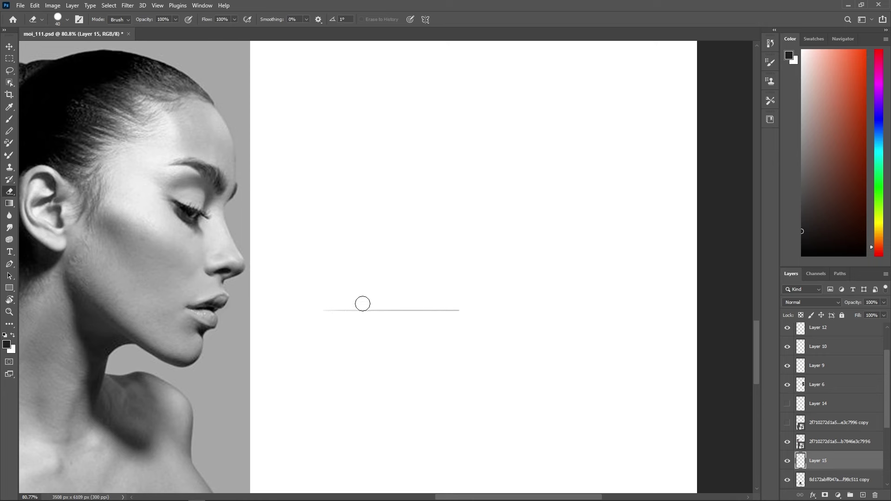
- Draw a horizontal guide and a slightly descending mouth line with the Brush over the lips of the reference photo
key(b)
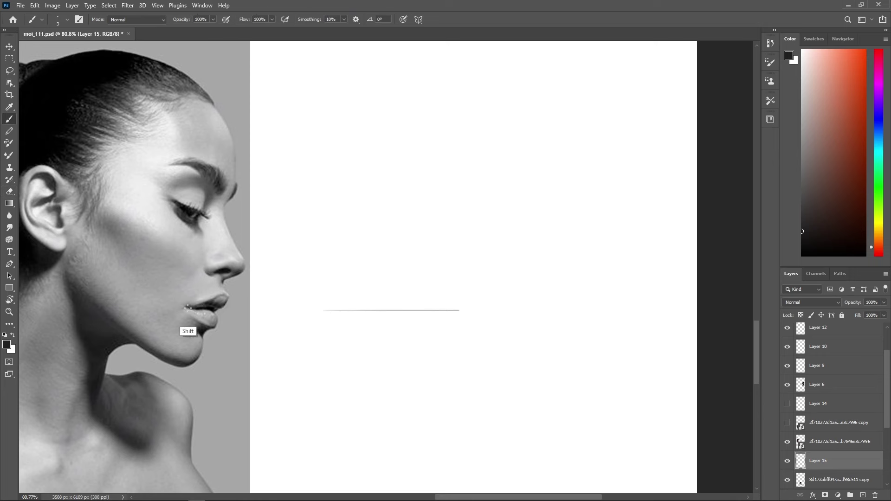
mouse_move(220, 308)
mouse_down()
mouse_move(252, 308)
mouse_move(218, 314)
mouse_move(236, 320)
mouse_up()
key(ctrl+z)
drag(218, 312, 242, 313)
- Sketch the slightly descending mouth line from the mouth corner below the horizontal axis on the white canvas
drag(347, 311, 384, 317)
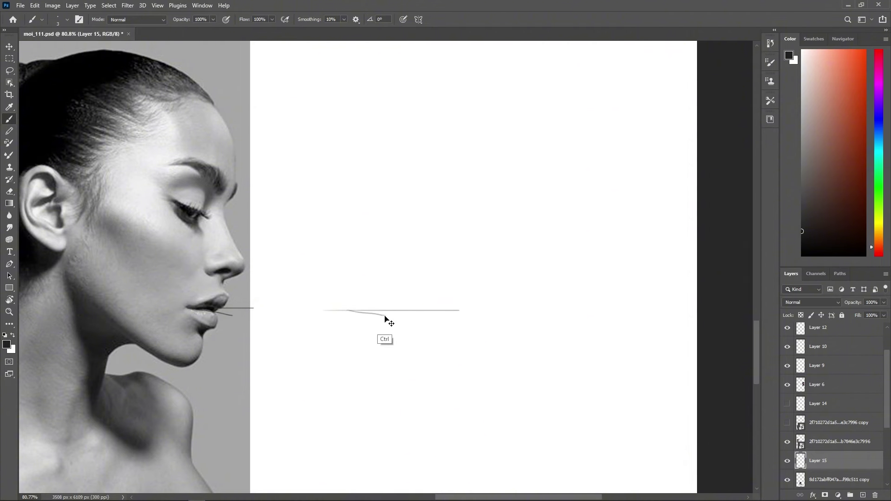
key(ctrl+z)
click(352, 311)
shift+click(405, 318)
key(ctrl+z)
mouse_move(353, 311)
mouse_down()
mouse_move(432, 321)
mouse_move(367, 313)
mouse_move(411, 320)
mouse_up()
key(ctrl+z)
key(ctrl+z)
drag(358, 311, 405, 317)
- Mark the mouth corner and sketch the slanted front edge and rising upper-lip line to form a thin wedge
drag(354, 308, 352, 314)
key(ctrl+z)
drag(354, 309, 350, 315)
drag(409, 303, 402, 317)
drag(355, 308, 409, 297)
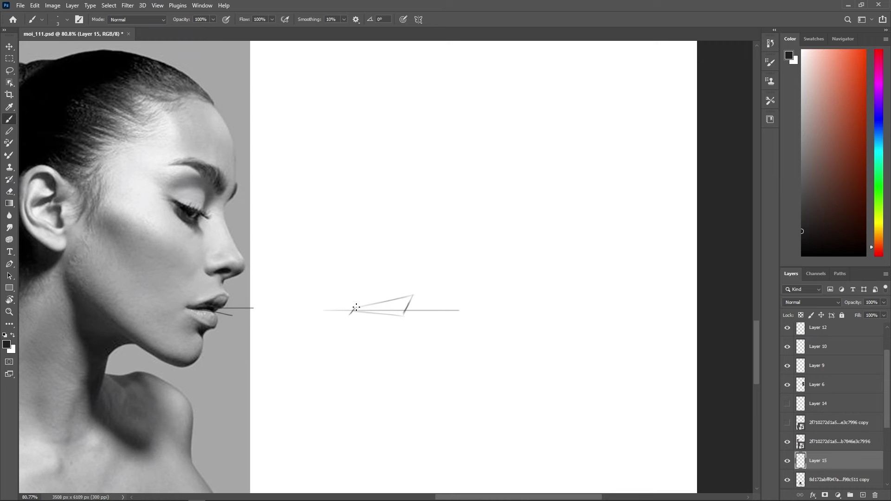
- Draw guide lines over the reference photo for the upper-lip and lower-lip angles from the mouth corner
drag(192, 307, 262, 277)
key(ctrl+z)
drag(193, 306, 259, 277)
drag(186, 310, 212, 327)
key(ctrl+z)
drag(188, 306, 259, 279)
key(ctrl+z)
mouse_move(187, 307)
mouse_down()
mouse_move(269, 278)
mouse_move(240, 306)
mouse_move(237, 341)
mouse_move(227, 331)
mouse_up()
- Fade the first wedge lines and sketch a steeper upper-lip guide and a lower-lip guide from the mouth corner
key(e)
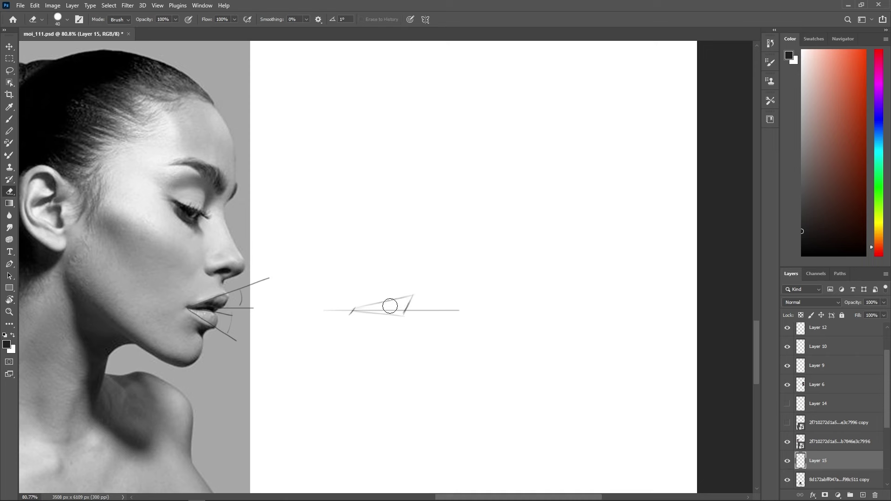
mouse_move(390, 305)
mouse_down()
mouse_move(417, 296)
mouse_move(399, 309)
mouse_move(407, 303)
mouse_move(365, 301)
mouse_move(393, 296)
mouse_move(402, 304)
mouse_move(356, 307)
mouse_move(407, 291)
mouse_up()
key(b)
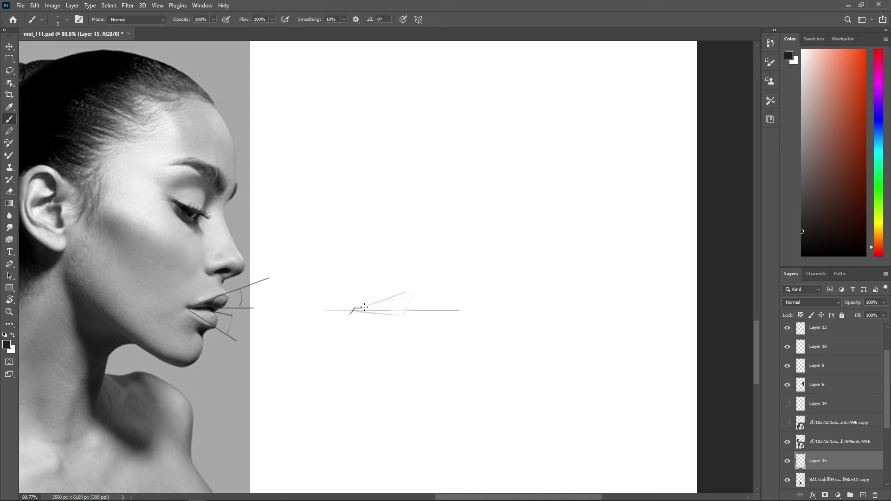
drag(355, 309, 443, 275)
drag(351, 313, 408, 344)
key(ctrl+z)
drag(352, 313, 403, 342)
- Mark the base of the lower lip and connect the upper and lower guides with a slanted front line
drag(389, 335, 408, 337)
key(ctrl+z)
drag(409, 308, 399, 338)
key(ctrl+z)
key(ctrl+space)
mouse_move(417, 292)
mouse_down()
mouse_move(438, 309)
mouse_move(459, 307)
mouse_up()
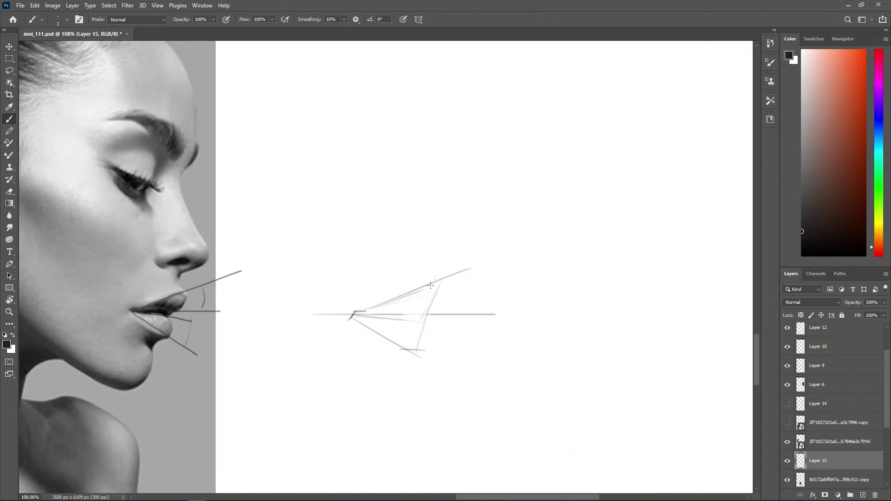
- Fade the lip construction lines to a faint guide with the Eraser
key(e)
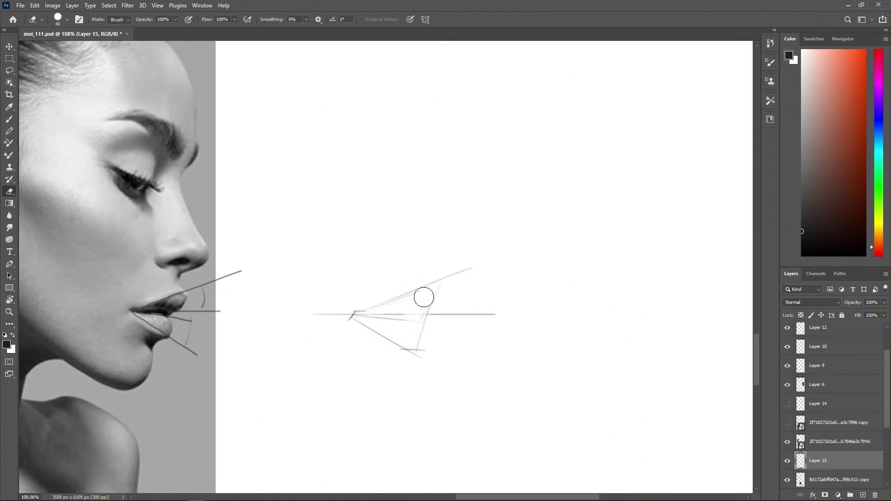
mouse_move(424, 297)
mouse_down()
mouse_move(419, 318)
mouse_move(425, 306)
mouse_move(359, 325)
mouse_move(405, 345)
mouse_move(370, 327)
mouse_move(390, 338)
mouse_move(417, 314)
mouse_move(395, 314)
mouse_move(497, 314)
mouse_up()
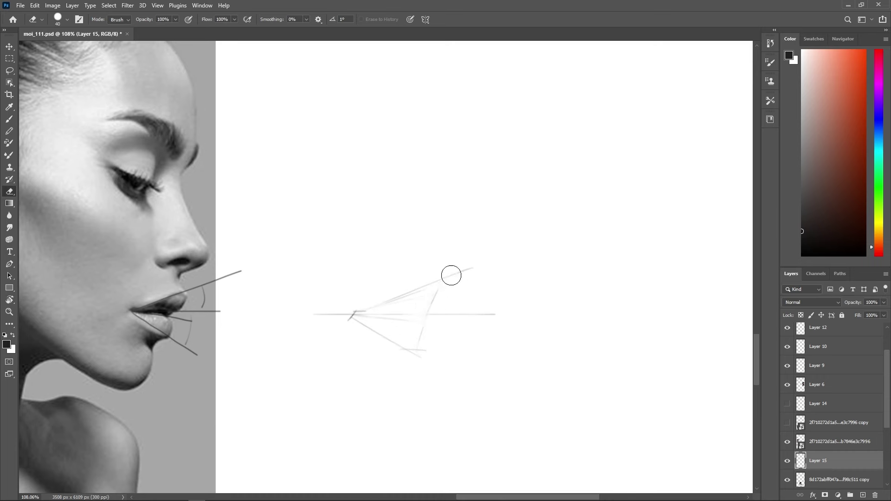
mouse_move(451, 275)
mouse_down()
mouse_move(340, 320)
mouse_move(314, 318)
mouse_move(351, 310)
mouse_move(436, 350)
mouse_move(477, 273)
mouse_move(426, 316)
mouse_up()
- Sketch the upper lip's top edge, its front edge and the small notch at the mouth corner
key(b)
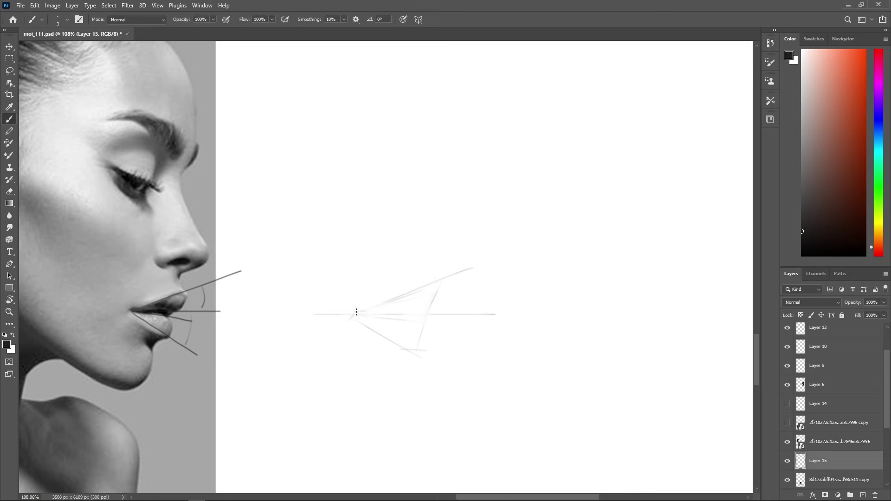
mouse_move(353, 312)
mouse_down()
mouse_move(390, 310)
mouse_move(416, 291)
mouse_move(374, 310)
mouse_move(427, 286)
mouse_up()
mouse_move(421, 285)
mouse_down()
mouse_move(442, 287)
mouse_move(414, 323)
mouse_move(430, 301)
mouse_move(407, 305)
mouse_move(426, 314)
mouse_up()
drag(356, 312, 350, 310)
key(ctrl)
- Clean up the mouth corner and redraw the upper lip's lower edge and slanted front edge
key(e)
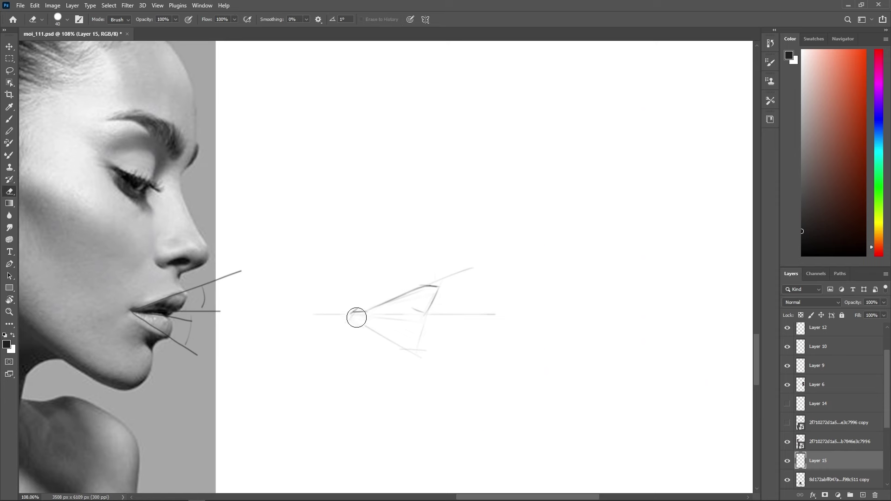
mouse_move(357, 318)
mouse_down()
mouse_move(366, 308)
mouse_move(357, 309)
mouse_move(368, 312)
mouse_up()
key(b)
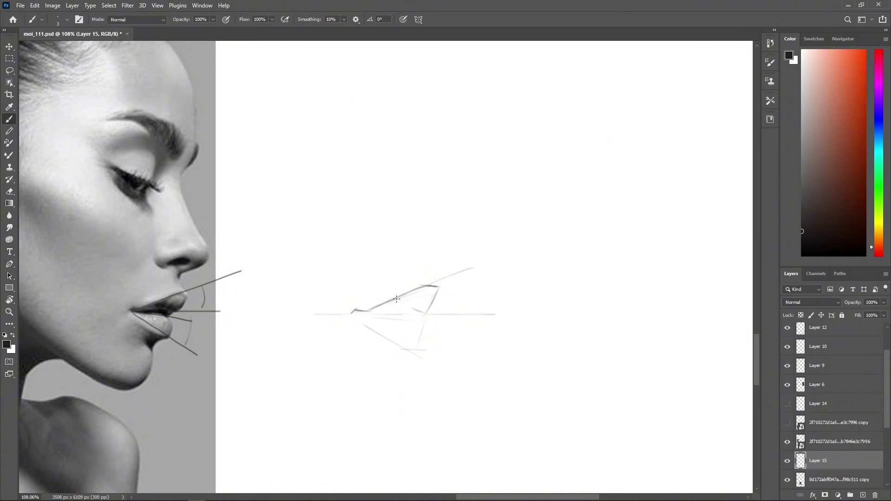
mouse_move(413, 309)
mouse_down()
mouse_move(439, 294)
mouse_move(422, 304)
mouse_move(441, 274)
mouse_move(425, 317)
mouse_move(405, 307)
mouse_move(413, 311)
mouse_move(375, 317)
mouse_move(414, 309)
mouse_up()
key(e)
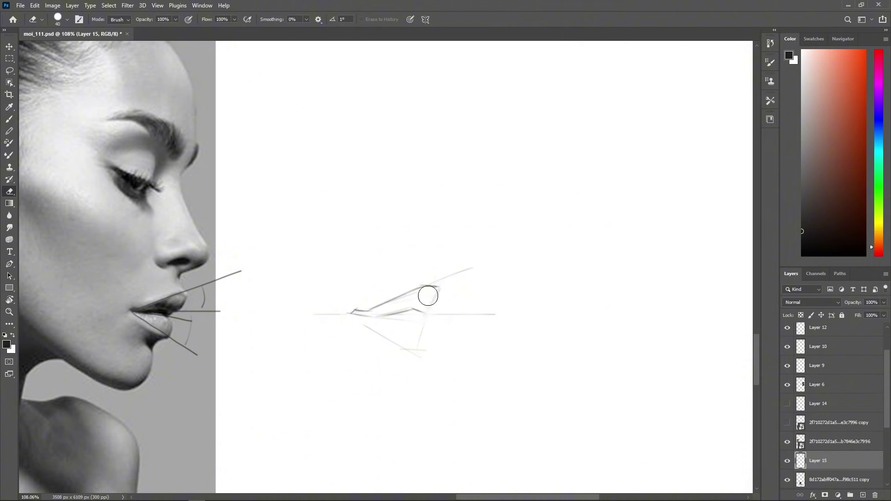
key(b)
drag(440, 289, 423, 314)
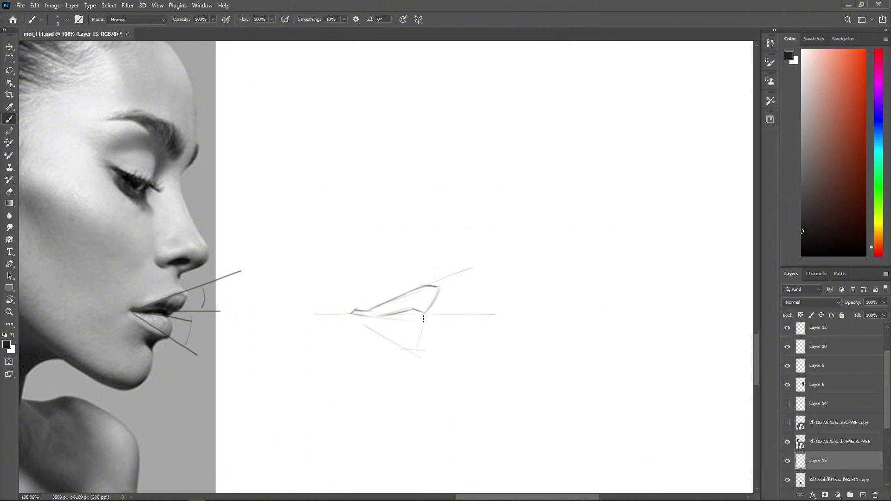
- Sketch the lower lip's bottom contour from the mouth corner to its front base
drag(426, 313, 423, 319)
key(ctrl+z)
mouse_move(373, 319)
mouse_down()
mouse_move(410, 324)
mouse_move(385, 320)
mouse_move(435, 313)
mouse_move(420, 322)
mouse_move(425, 345)
mouse_move(432, 321)
mouse_move(424, 322)
mouse_move(422, 346)
mouse_move(425, 319)
mouse_move(419, 346)
mouse_up()
mouse_move(358, 319)
mouse_down()
mouse_move(404, 346)
mouse_move(423, 344)
mouse_up()
- Sketch the philtrum lines above the upper lip and the inner plane lines of the lower lip
drag(439, 288, 430, 271)
drag(418, 254, 419, 265)
mouse_move(362, 323)
mouse_down()
mouse_move(391, 342)
mouse_move(382, 331)
mouse_up()
mouse_move(372, 325)
mouse_down()
mouse_move(424, 328)
mouse_move(393, 327)
mouse_move(417, 330)
mouse_up()
key(ctrl+z)
drag(408, 331, 405, 345)
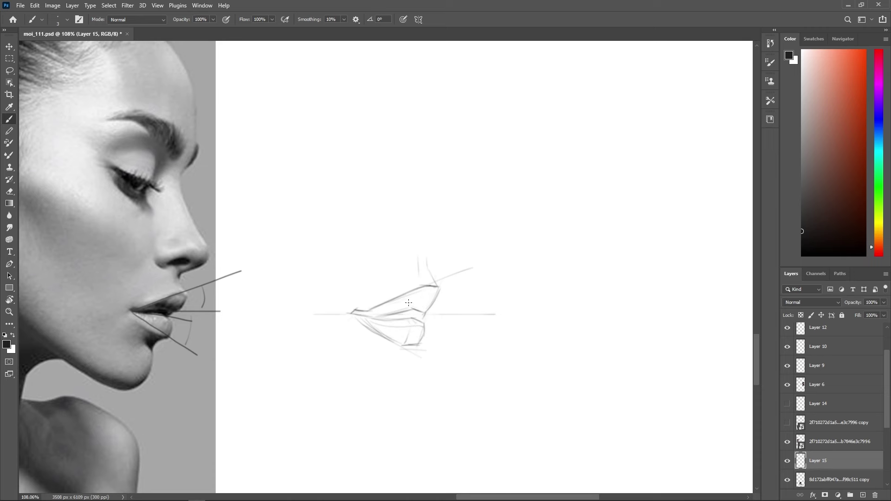
- Refine the inner plane lines along the upper lip's lower edge and the front of the lower lip
key(ctrl+z)
mouse_move(370, 311)
mouse_down()
mouse_move(436, 305)
mouse_move(412, 305)
mouse_move(412, 293)
mouse_move(400, 307)
mouse_up()
key(ctrl+z)
drag(422, 328, 423, 320)
key(ctrl+z)
key(ctrl+z)
key(ctrl+z)
- Sketch an arc above the mouth corner and the chin profile descending from the lower lip
drag(355, 296, 413, 241)
drag(417, 347, 407, 359)
drag(400, 375, 404, 410)
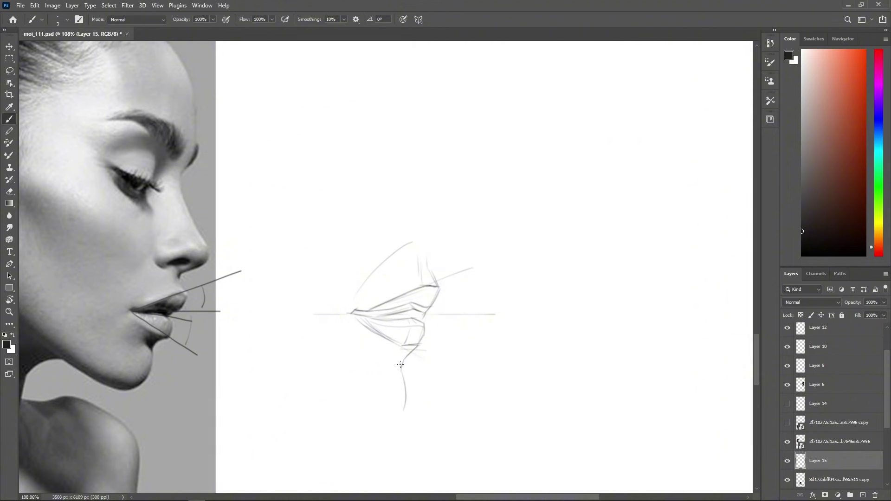
- Sketch a curved contour below the mouth from near the corner to the hollow above the chin
mouse_move(400, 364)
mouse_down()
mouse_move(358, 380)
mouse_move(381, 368)
mouse_up()
drag(335, 330, 372, 371)
mouse_move(352, 281)
mouse_down()
mouse_move(346, 360)
mouse_move(359, 336)
mouse_move(372, 369)
mouse_up()
key(ctrl+z)
key(e)
key(ctrl+z)
drag(346, 335, 376, 368)
key(ctrl+z)
mouse_move(346, 315)
mouse_down()
mouse_move(354, 356)
mouse_move(374, 369)
mouse_up()
- Fade the arc above the mouth and redraw it lightly from the mouth corner up toward the philtrum
key(e)
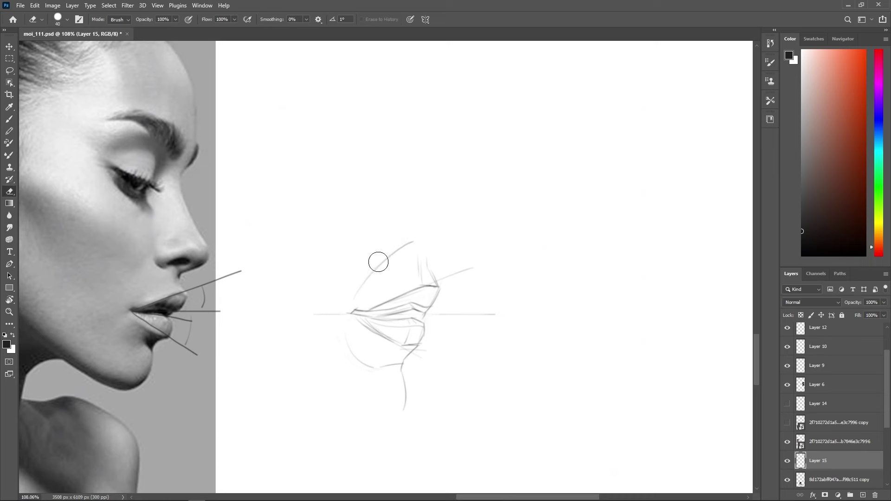
mouse_move(378, 259)
mouse_down()
mouse_move(407, 242)
mouse_move(360, 281)
mouse_move(410, 240)
mouse_up()
key(b)
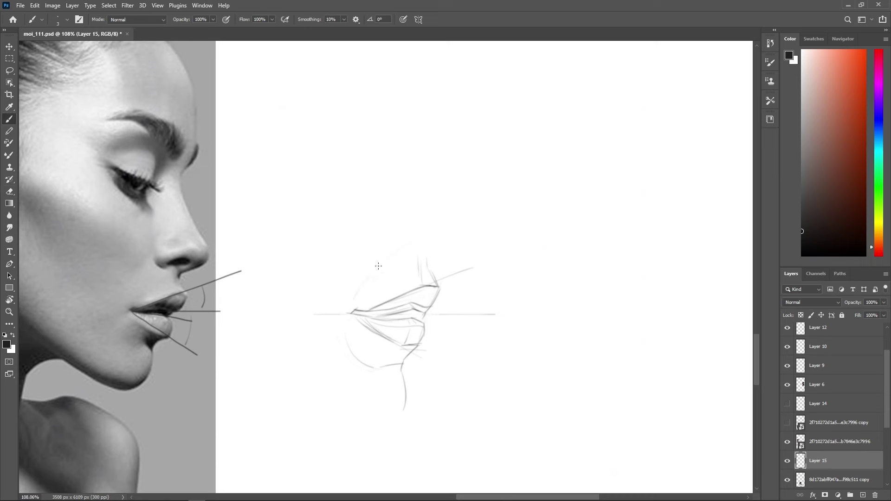
mouse_move(354, 302)
mouse_down()
mouse_move(369, 278)
mouse_move(410, 250)
mouse_up()
key(ctrl+z)
drag(354, 303, 414, 245)
key(ctrl+z)
key(ctrl+z)
key(ctrl+shift+z)
key(ctrl+z)
key(ctrl+shift+z)
key(ctrl+z)
drag(406, 244, 419, 240)
key(ctrl+z)
mouse_move(354, 301)
mouse_down()
mouse_move(390, 260)
mouse_move(421, 247)
mouse_up()
- Soften and redraw the lower lip's bottom contour and reinforce the upper lip's front edge
key(z)
drag(505, 308, 496, 304)
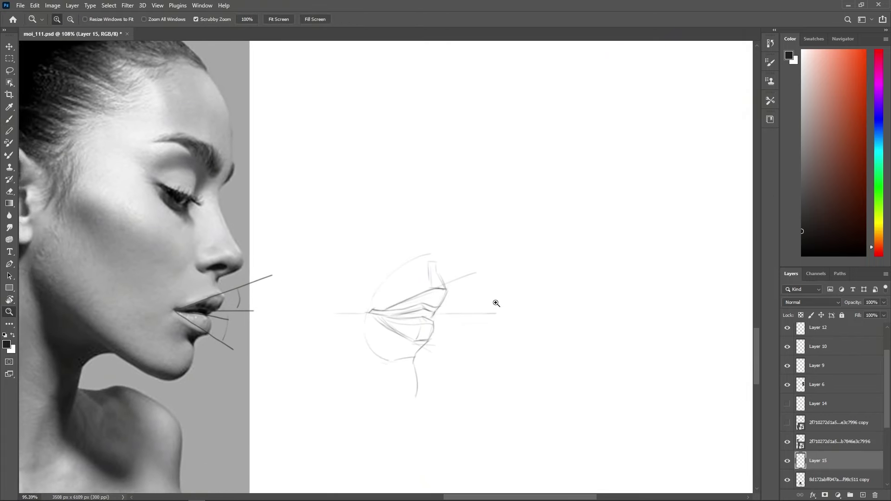
key(b)
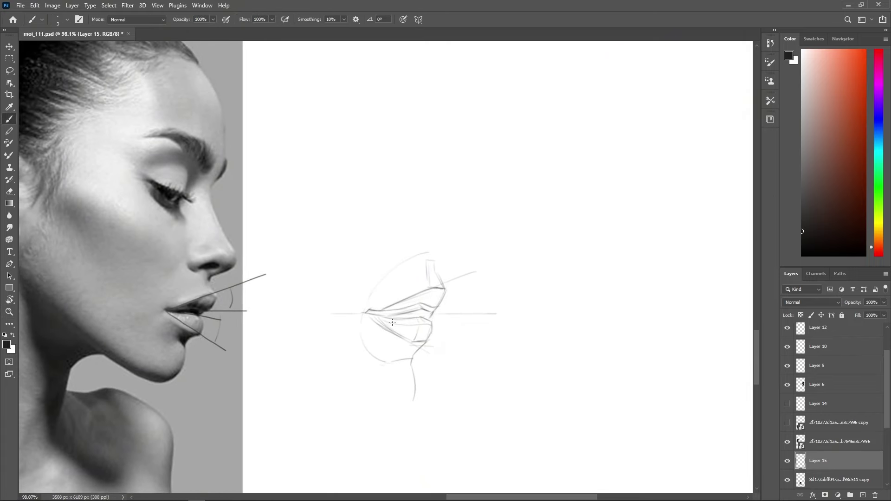
key(e)
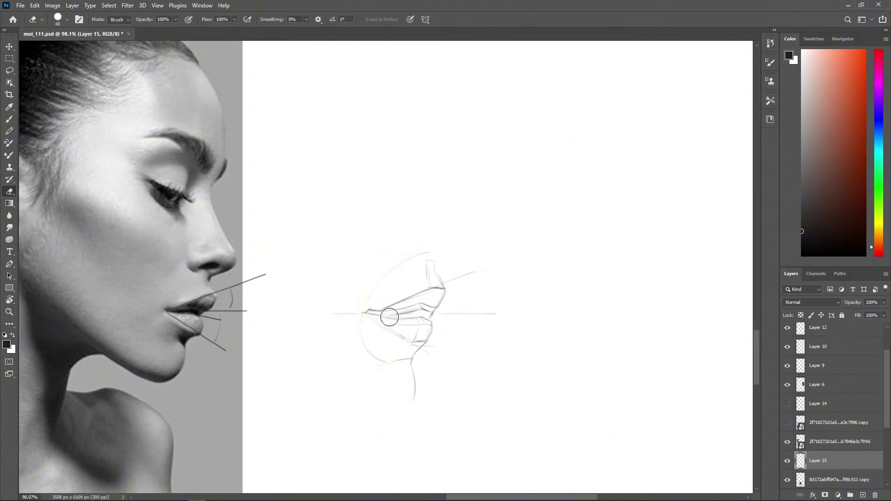
key(b)
mouse_move(378, 316)
mouse_down()
mouse_move(412, 342)
mouse_move(395, 334)
mouse_up()
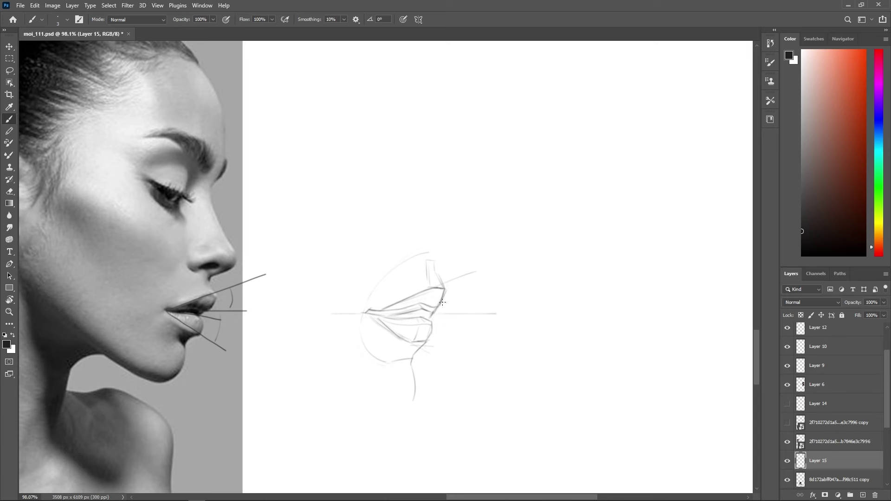
mouse_move(445, 291)
mouse_down()
mouse_move(431, 316)
mouse_move(474, 310)
mouse_move(496, 325)
mouse_up()
key(ctrl+space)
drag(495, 326, 514, 314)
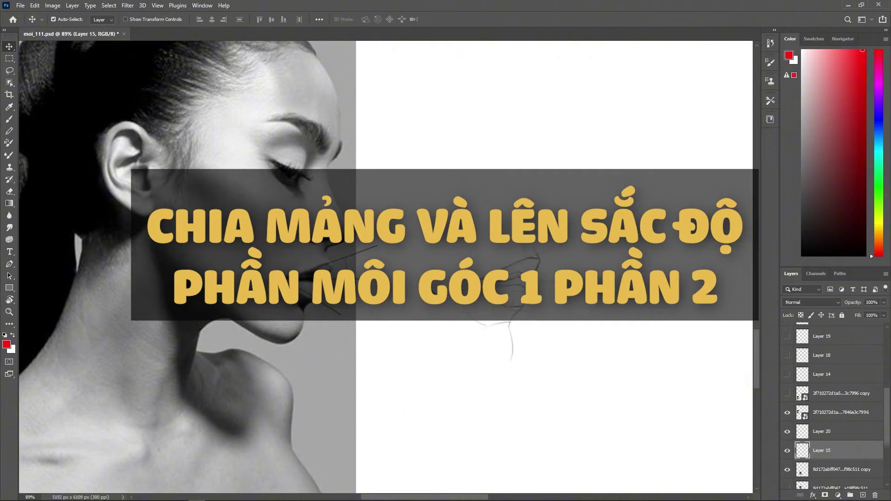
- Erase the angle guide lines over the reference photo's mouth with an enlarged eraser, and shrink the eraser again
key(e)
key(bracketright)
key(bracketright)
key(bracketright)
key(bracketright)
key(bracketright)
key(bracketright)
key(bracketright)
key(bracketright)
key(bracketright)
key(bracketright)
key(bracketright)
key(bracketright)
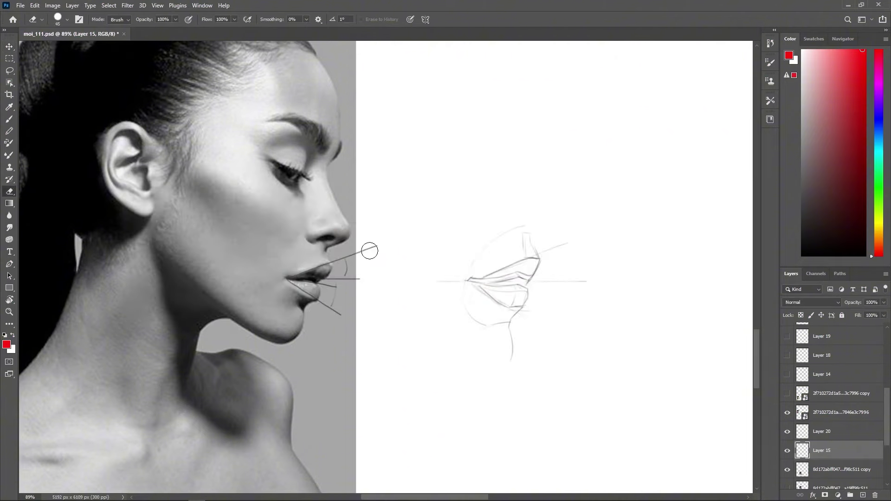
mouse_move(339, 290)
mouse_down()
mouse_move(362, 259)
mouse_move(302, 282)
mouse_move(377, 251)
mouse_up()
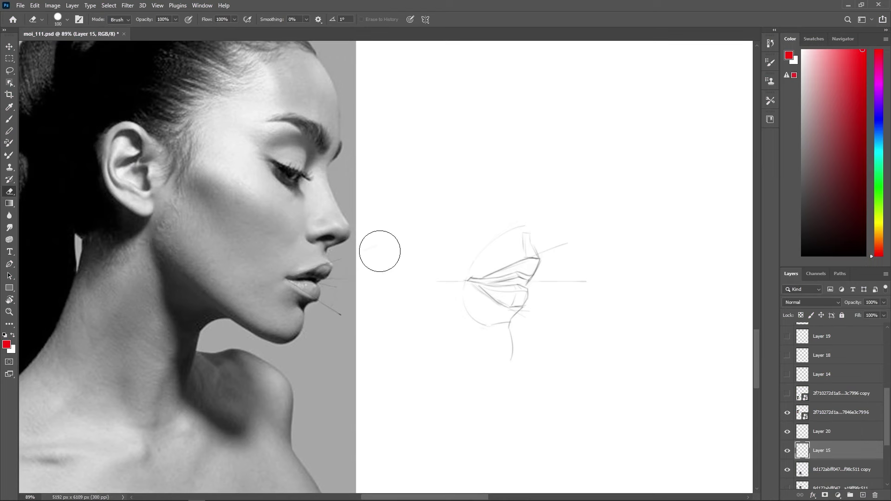
right_click(323, 272)
click(404, 197)
key(bracketleft)
key(bracketleft)
key(bracketleft)
key(bracketleft)
key(bracketleft)
key(bracketleft)
key(bracketleft)
key(bracketleft)
key(bracketleft)
key(bracketleft)
- Check the contents of Layer 20 and Layer 15 by toggling their visibility, and set Layer 15's opacity to 32%
key(b)
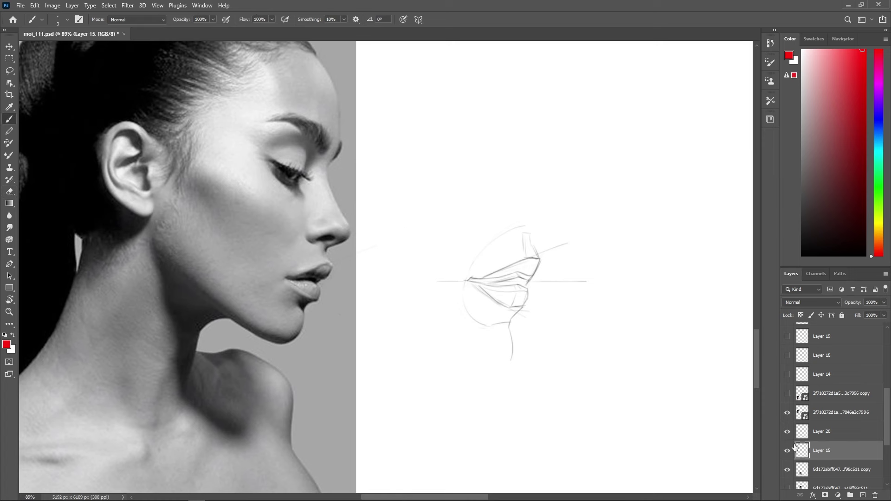
click(835, 437)
click(787, 432)
click(788, 433)
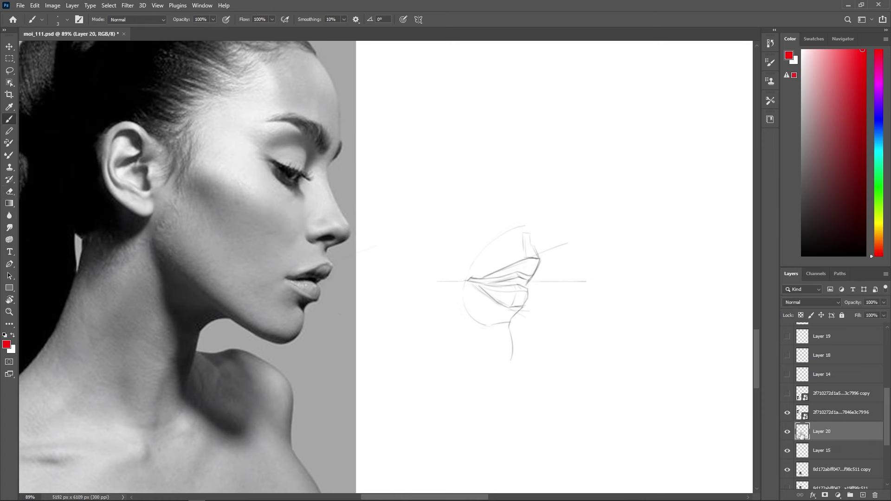
click(823, 452)
click(787, 452)
click(787, 451)
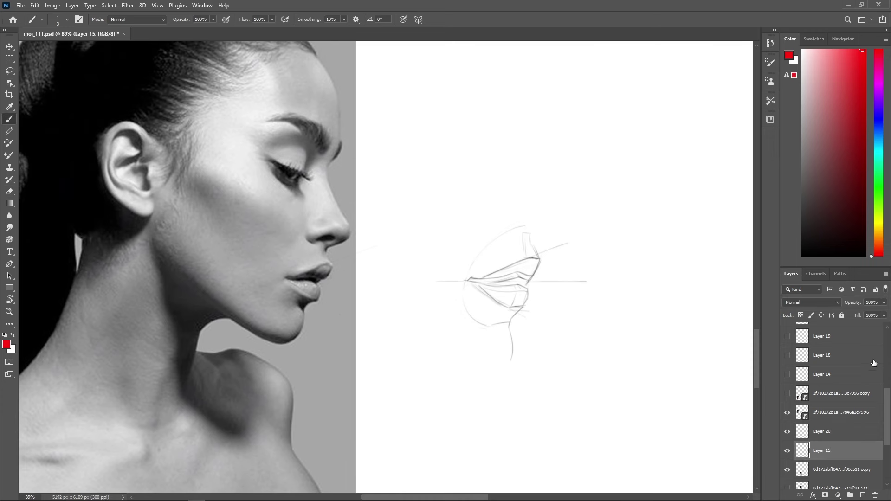
click(883, 304)
drag(863, 312, 861, 313)
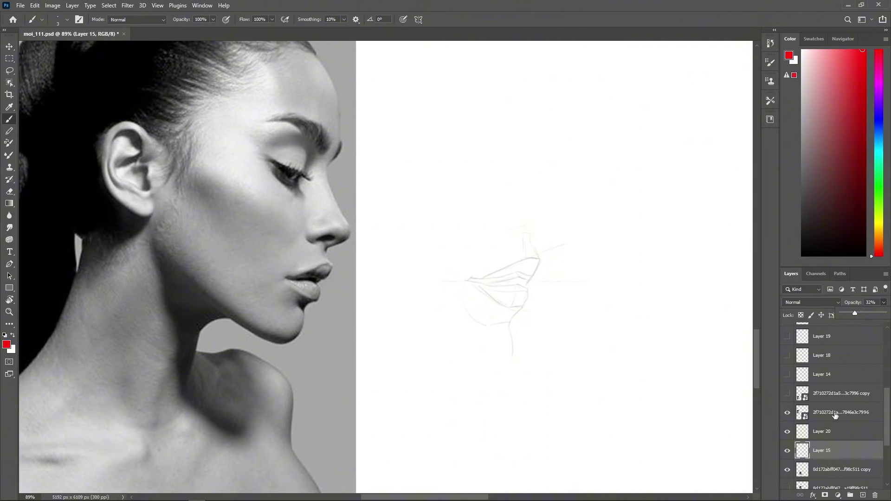
- Make Layer 20 the active layer and set the Brush colour to black
click(844, 435)
key(ctrl+space)
mouse_move(501, 265)
mouse_down()
mouse_move(572, 276)
mouse_move(527, 298)
mouse_up()
key(ctrl+z)
drag(812, 230, 782, 273)
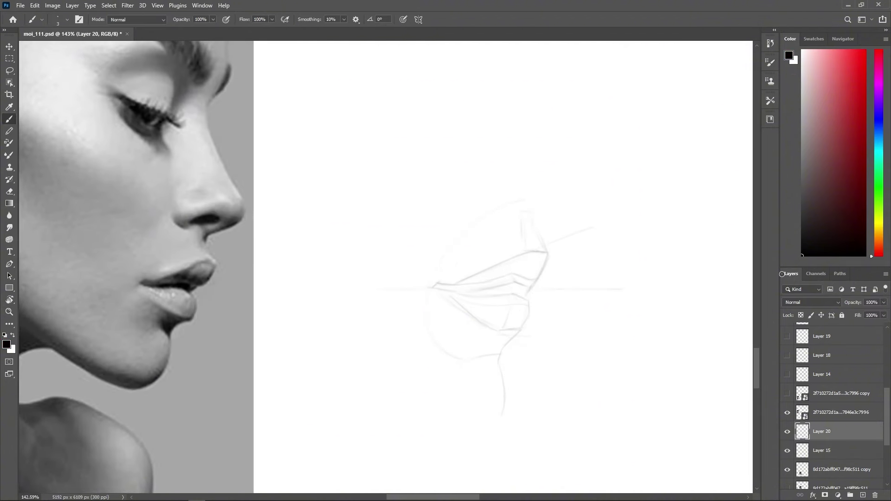
- Outline the mouth corner and the upper lip's top edge in black, with a small cupid's-bow zigzag above the sketch
drag(547, 256, 538, 292)
key(ctrl+z)
mouse_move(434, 284)
mouse_down()
mouse_move(465, 286)
mouse_move(428, 290)
mouse_move(449, 292)
mouse_up()
key(ctrl+z)
key(ctrl+z)
key(ctrl+z)
mouse_move(513, 142)
mouse_down()
mouse_move(534, 126)
mouse_move(570, 134)
mouse_up()
drag(449, 284, 534, 250)
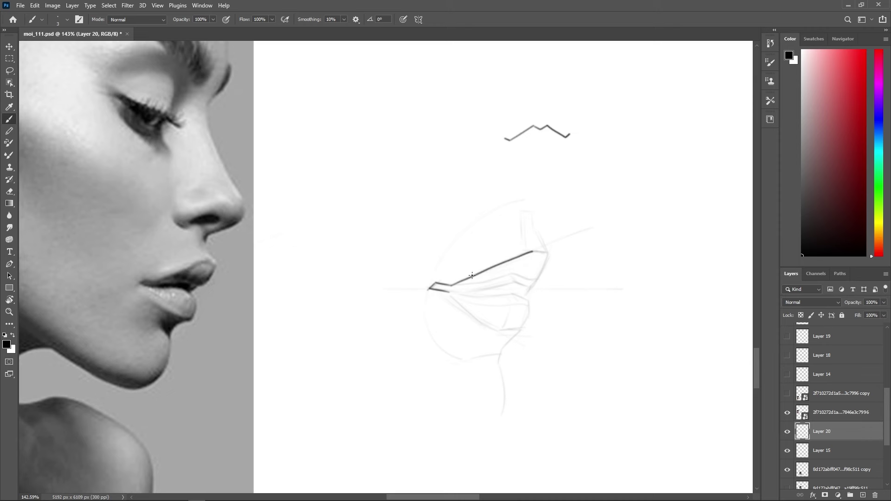
- Redraw the upper lip's sloping top edge in black and outline its front from the peak to the mouth opening
key(ctrl+z)
drag(450, 285, 532, 251)
key(ctrl+z)
drag(531, 251, 549, 259)
drag(548, 258, 530, 290)
key(ctrl+z)
key(ctrl+z)
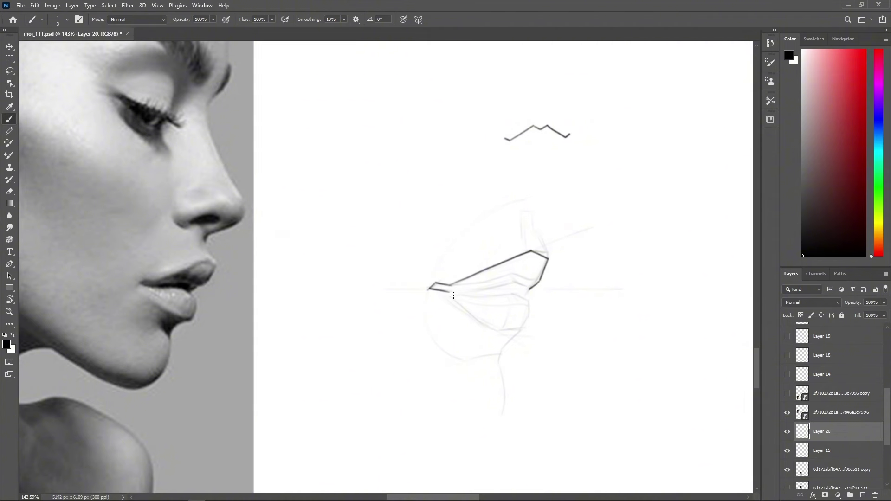
- Outline the upper lip's bottom edge and draw a line from its peak separating the front plane from the side plane
drag(446, 292, 530, 288)
drag(528, 251, 530, 267)
key(z)
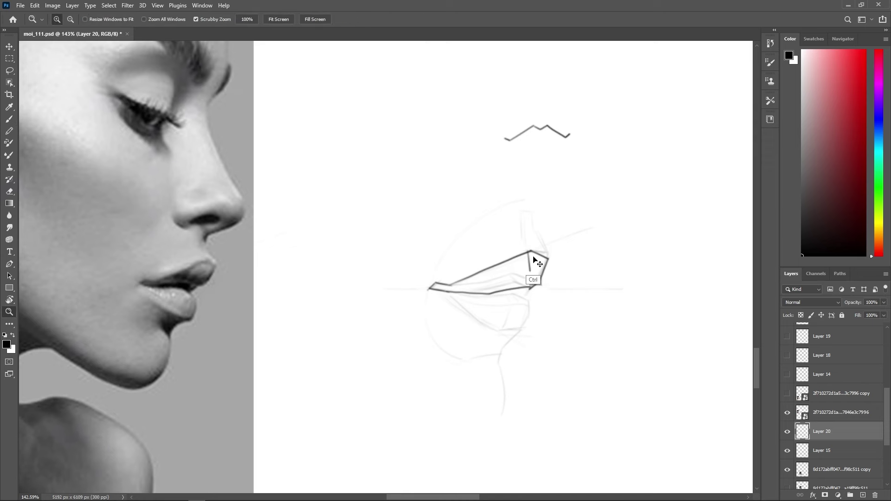
key(b)
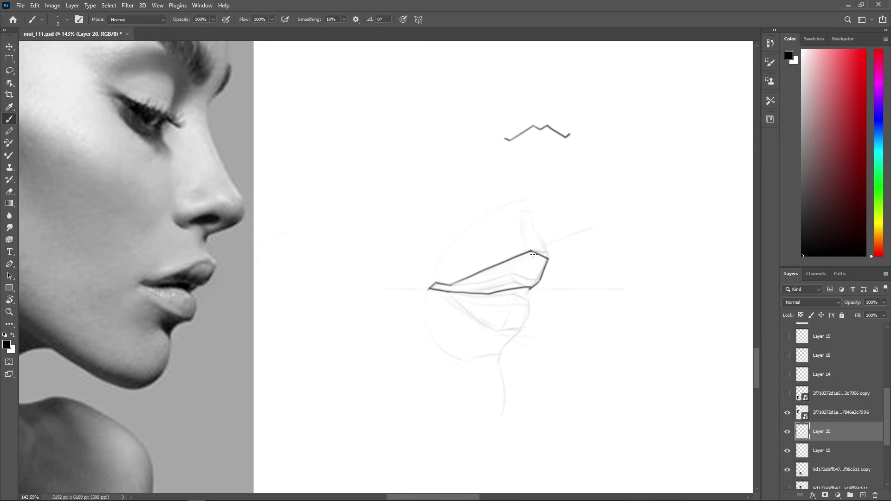
drag(530, 251, 530, 263)
key(e)
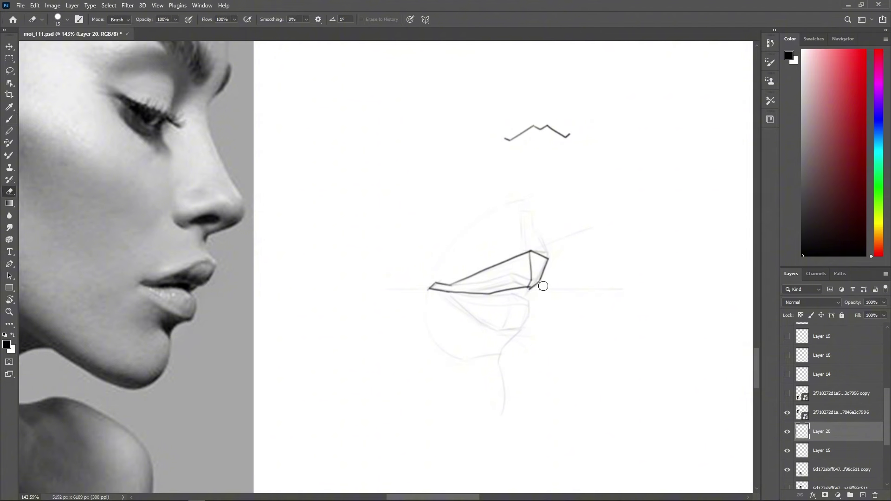
key(b)
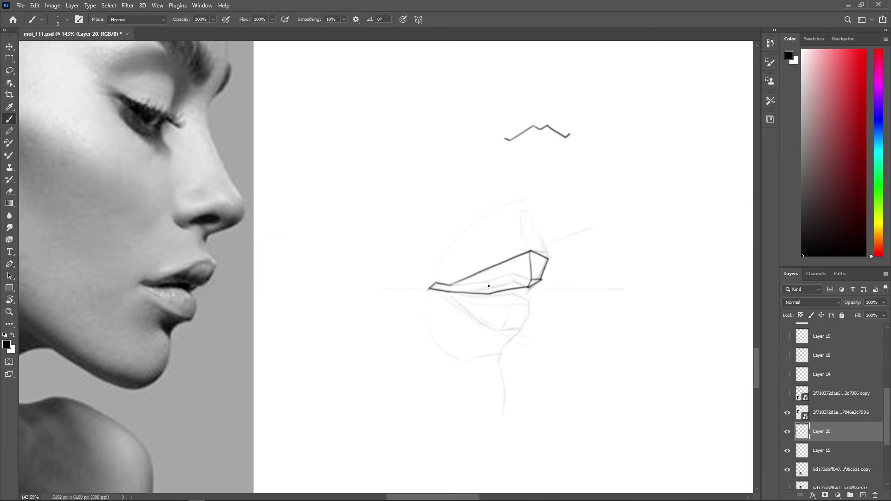
- Draw a gently curved plane line along the upper lip from near the mouth corner to the front plane
drag(450, 285, 520, 276)
key(ctrl+z)
drag(450, 285, 532, 277)
key(ctrl+z)
drag(451, 285, 531, 278)
- Replace the upper lip's bent bottom edge with a straighter line from the mouth corner to the front of the mouth opening
key(e)
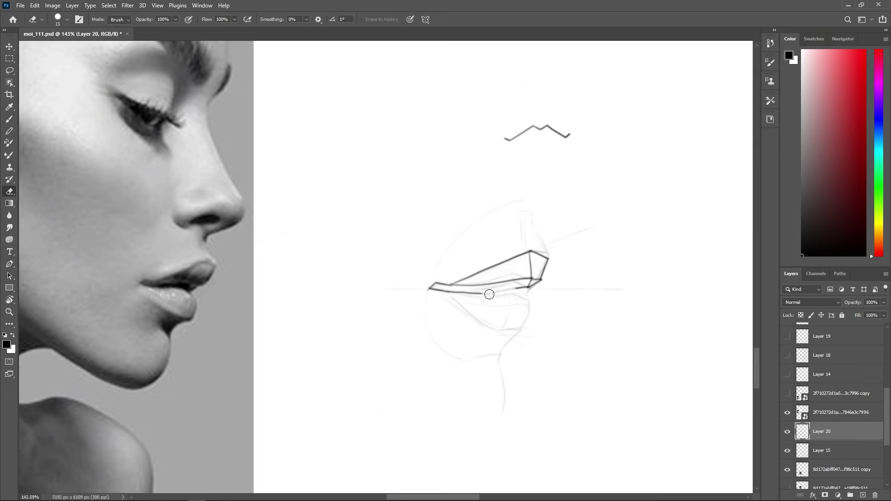
mouse_move(486, 293)
mouse_down()
mouse_move(539, 284)
mouse_move(527, 289)
mouse_move(527, 276)
mouse_move(523, 296)
mouse_up()
key(b)
key(ctrl+z)
key(ctrl+z)
drag(451, 292, 524, 293)
key(ctrl+z)
drag(447, 292, 521, 294)
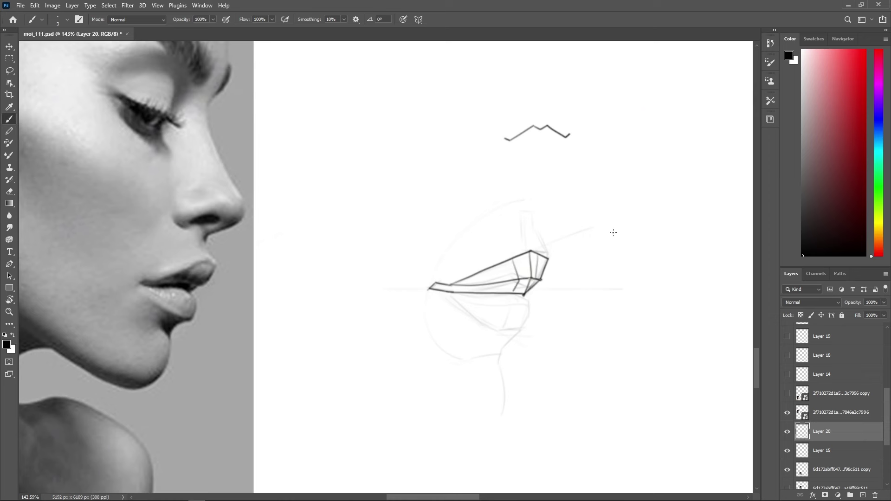
key(ctrl+z)
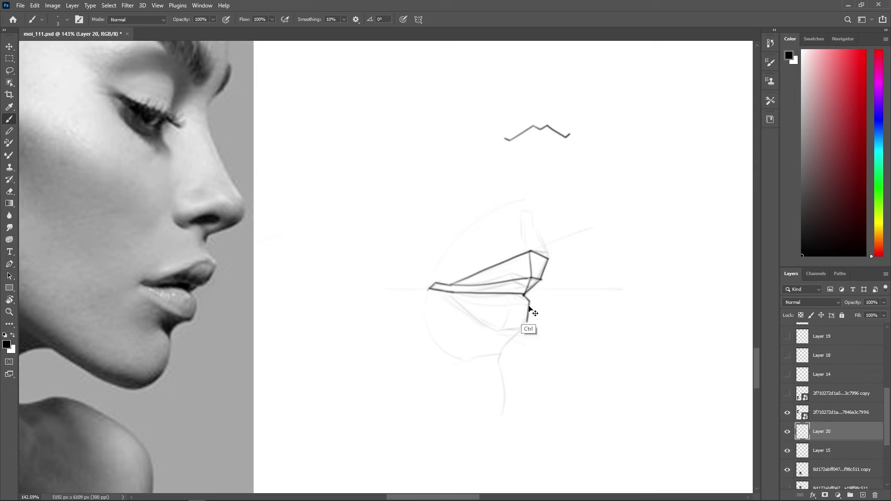
- Outline the lower lip with a short front edge, a diagonal from the mouth corner and a flat base
key(ctrl+z)
drag(447, 292, 485, 325)
key(ctrl+z)
drag(447, 291, 481, 322)
key(ctrl+z)
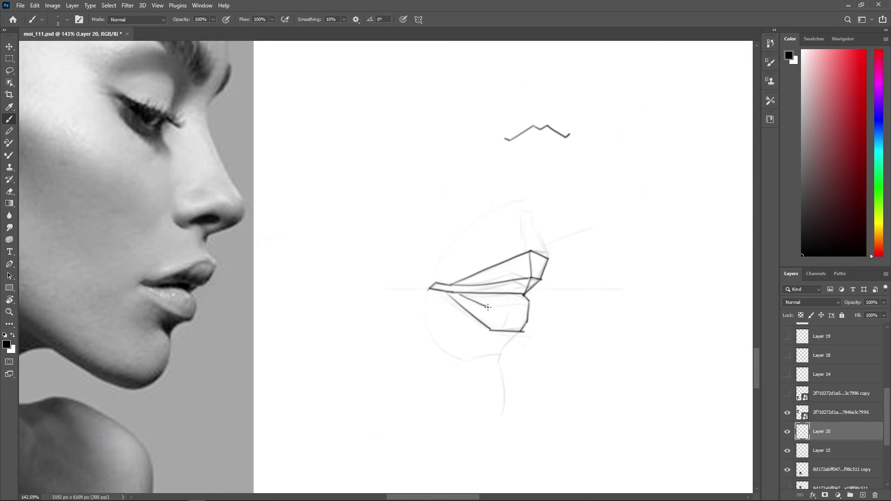
- Divide the lower lip into planes with a line from the mouth corner to the front and a slanted crossing line
key(ctrl+z)
key(ctrl+z)
mouse_move(461, 295)
mouse_down()
mouse_move(504, 304)
mouse_move(472, 298)
mouse_move(505, 306)
mouse_up()
key(ctrl+z)
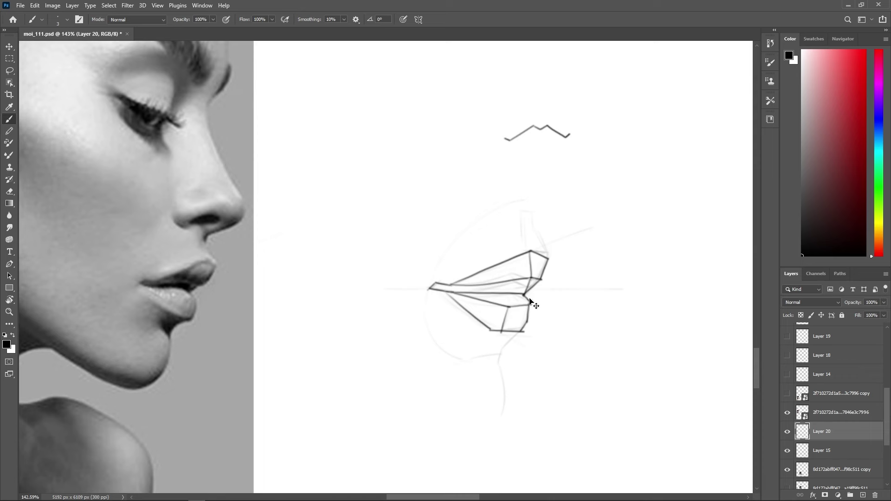
key(ctrl+z)
- Erase the lower lip's diagonal and front edges and redraw them to meet the base of the slanted plane line
key(e)
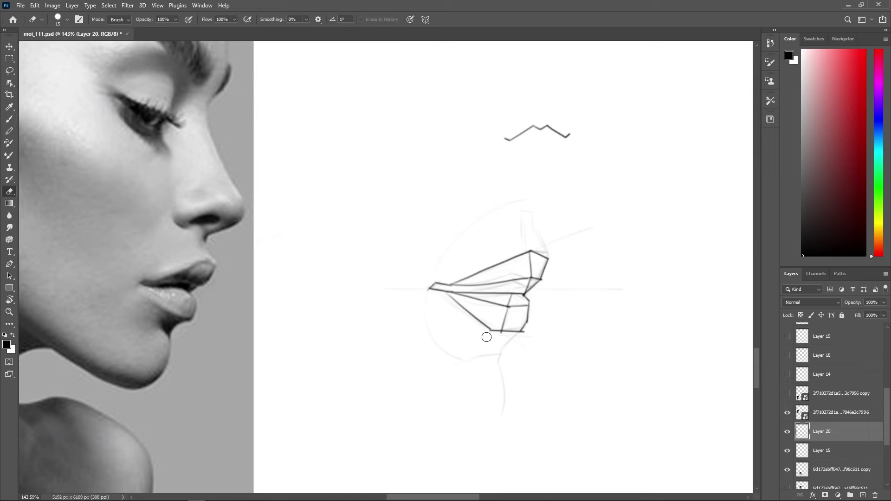
drag(486, 335, 457, 302)
drag(525, 335, 528, 324)
key(b)
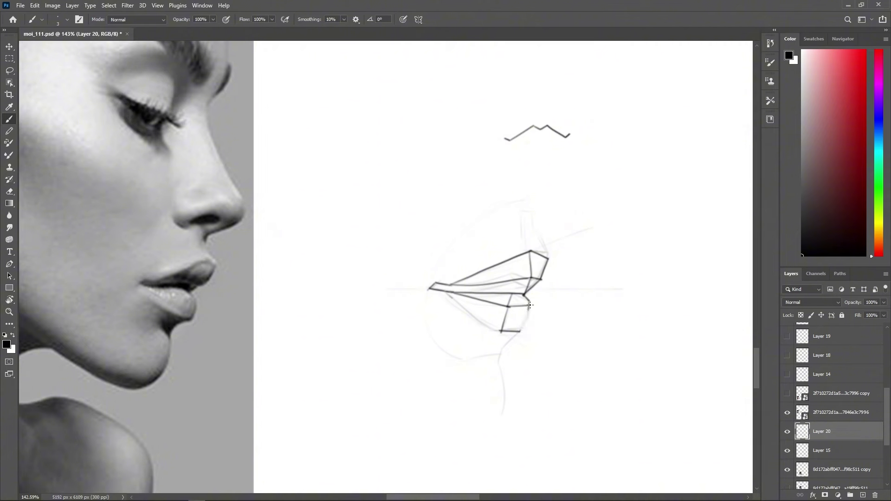
drag(529, 302, 521, 331)
drag(444, 291, 501, 331)
key(ctrl+z)
key(ctrl+z)
drag(440, 289, 502, 333)
key(ctrl+z)
drag(455, 301, 499, 330)
- Outline the plane beneath the lower lip and connect its lowest point to the mouth corner with a diagonal
drag(521, 332, 501, 353)
key(ctrl+z)
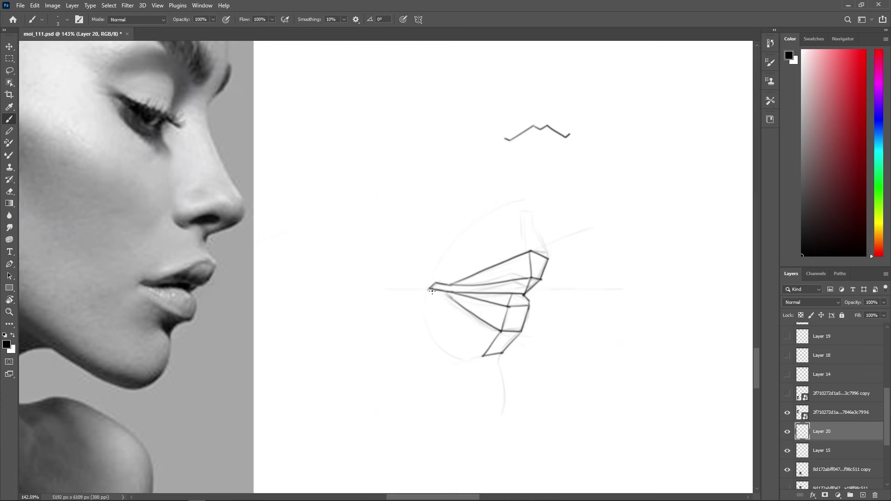
mouse_move(432, 291)
mouse_down()
mouse_move(479, 357)
mouse_move(450, 313)
mouse_move(480, 353)
mouse_up()
key(ctrl+z)
- Draw the two philtrum lines above the upper lip and a curve rising from the mouth corner toward the nose
drag(523, 212, 529, 253)
key(ctrl+z)
mouse_move(523, 211)
mouse_down()
mouse_move(528, 252)
mouse_move(539, 228)
mouse_move(549, 258)
mouse_up()
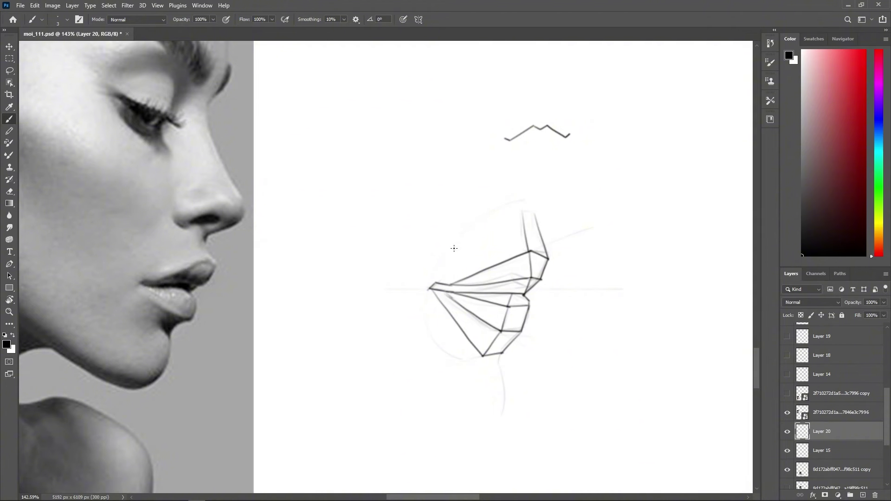
mouse_move(429, 287)
mouse_down()
mouse_move(477, 209)
mouse_move(495, 198)
mouse_up()
key(ctrl+z)
drag(430, 287, 508, 205)
key(ctrl+z)
drag(430, 285, 508, 206)
- Create a new layer above Layer 15 and shade the upper lip mid-grey with a larger brush, darker along its lower band
click(835, 451)
click(863, 496)
drag(557, 284, 569, 280)
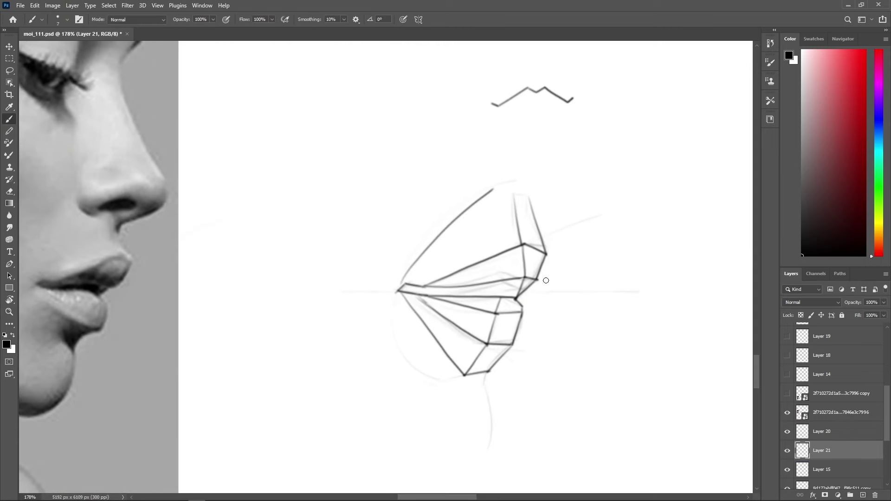
click(802, 168)
key(])
drag(465, 283, 501, 274)
key(ctrl+z)
mouse_move(404, 288)
mouse_down()
mouse_move(524, 250)
mouse_move(539, 256)
mouse_move(522, 288)
mouse_move(434, 293)
mouse_move(519, 263)
mouse_move(510, 284)
mouse_move(528, 277)
mouse_move(444, 290)
mouse_move(539, 290)
mouse_move(484, 278)
mouse_move(502, 292)
mouse_up()
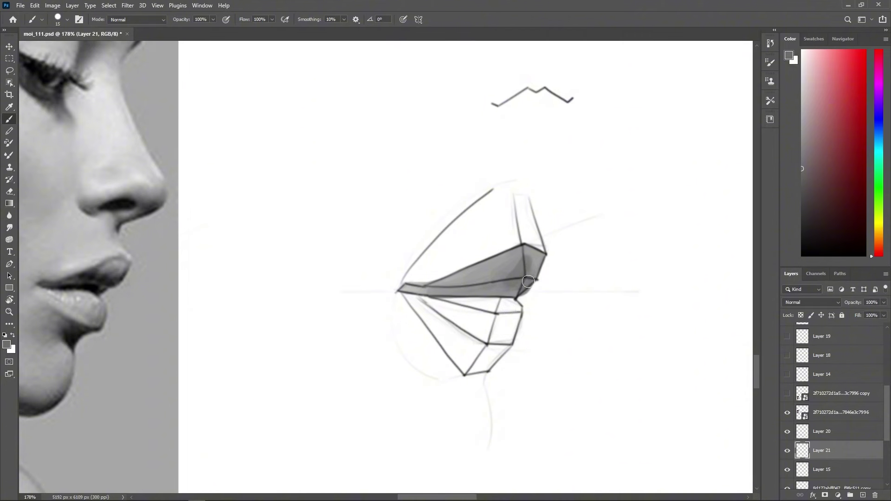
mouse_move(508, 289)
mouse_down()
mouse_move(408, 288)
mouse_move(424, 290)
mouse_up()
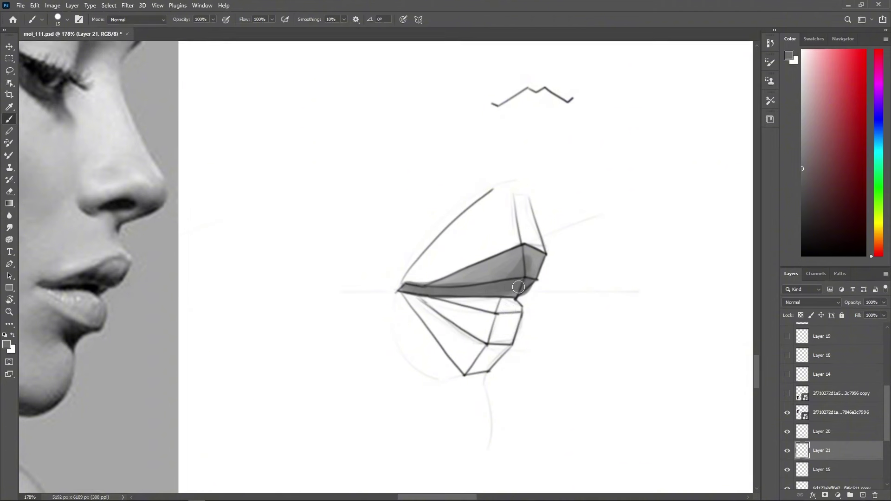
- Shade the front and side planes beneath the lower lip in grey, and paint an arrow indicating the light direction beside the sketch
key(z)
mouse_move(572, 259)
mouse_down()
mouse_move(536, 233)
mouse_move(572, 259)
mouse_up()
key(b)
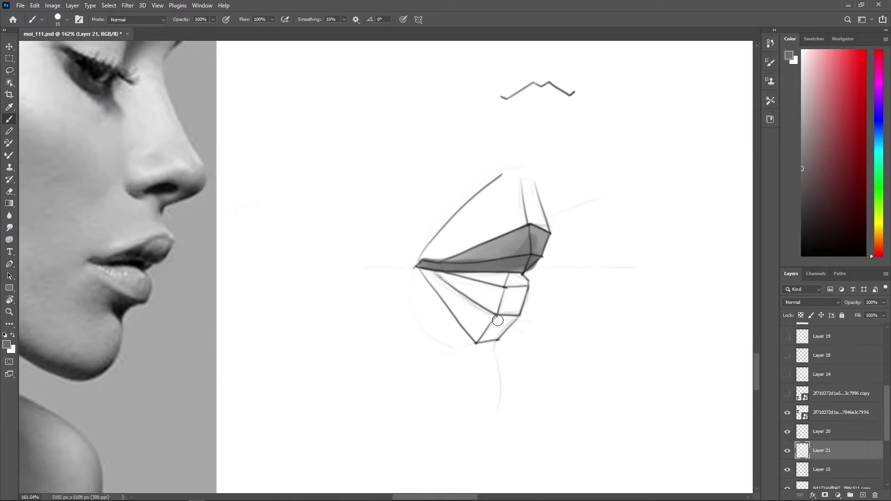
mouse_move(495, 322)
mouse_down()
mouse_move(504, 320)
mouse_move(498, 332)
mouse_move(511, 321)
mouse_move(485, 339)
mouse_up()
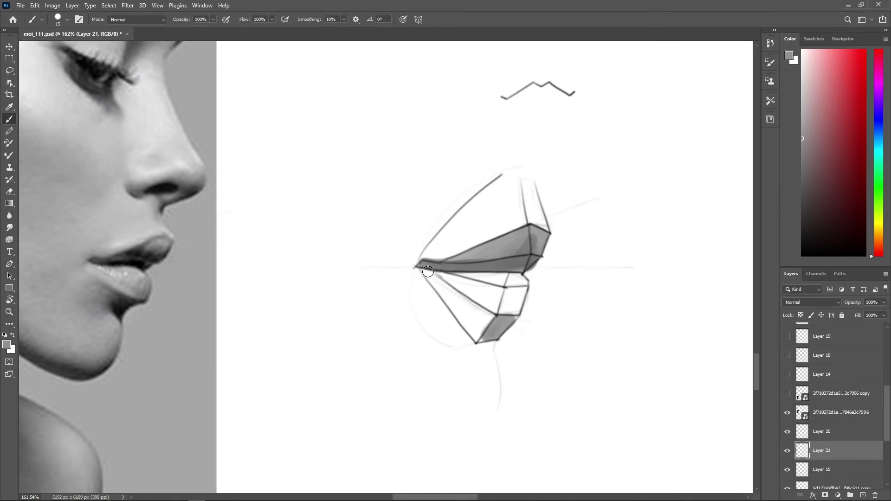
mouse_move(424, 272)
mouse_down()
mouse_move(470, 333)
mouse_move(433, 278)
mouse_move(486, 317)
mouse_move(449, 289)
mouse_up()
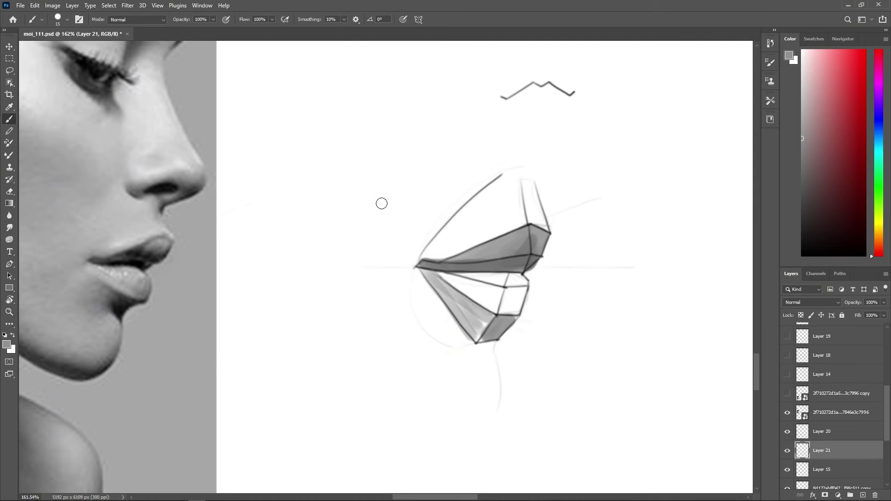
mouse_move(320, 164)
mouse_down()
mouse_move(372, 191)
mouse_move(364, 198)
mouse_move(384, 167)
mouse_up()
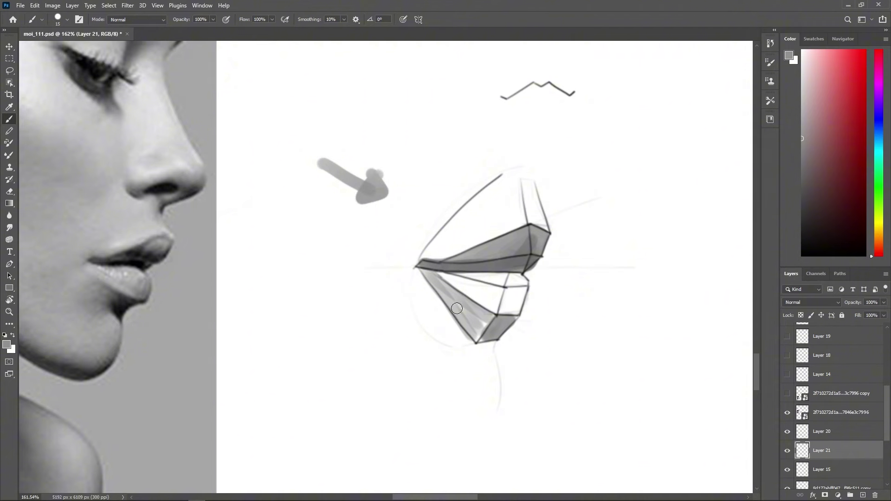
alt+click(473, 333)
drag(466, 307, 480, 323)
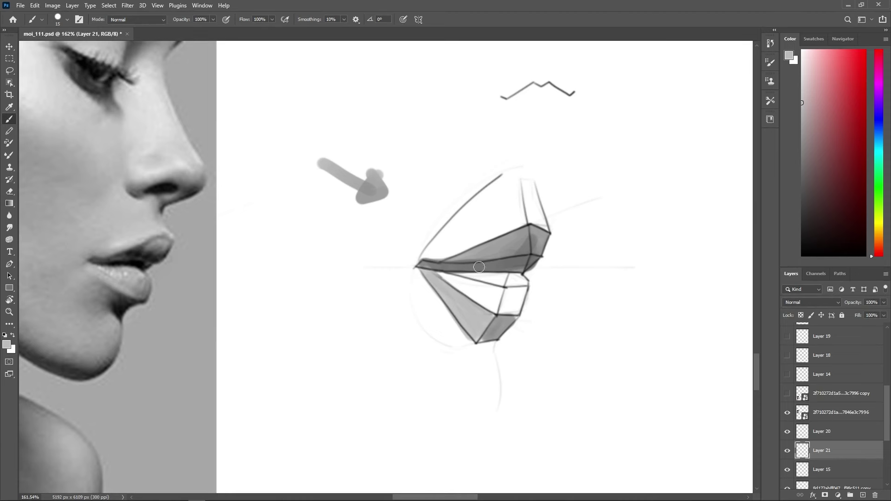
- Fill the lower lip's side and front planes with light grey, using tones sampled from the drawing
alt+click(506, 264)
alt+click(474, 314)
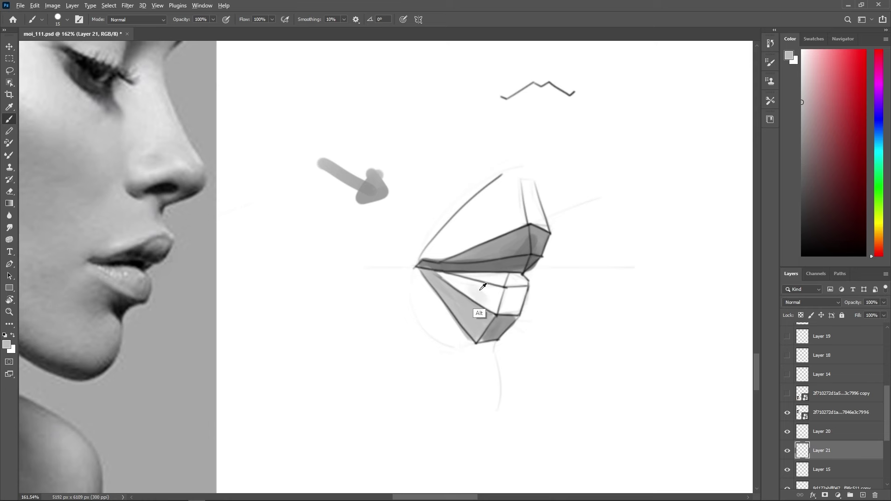
alt+click(481, 288)
mouse_move(481, 288)
mouse_down()
mouse_move(446, 276)
mouse_move(483, 299)
mouse_move(461, 282)
mouse_move(489, 292)
mouse_move(466, 278)
mouse_move(511, 280)
mouse_move(508, 293)
mouse_move(450, 277)
mouse_move(494, 294)
mouse_move(466, 303)
mouse_move(457, 281)
mouse_move(501, 292)
mouse_move(490, 291)
mouse_move(497, 276)
mouse_move(484, 289)
mouse_move(493, 307)
mouse_move(452, 279)
mouse_up()
alt+click(465, 303)
alt+click(479, 290)
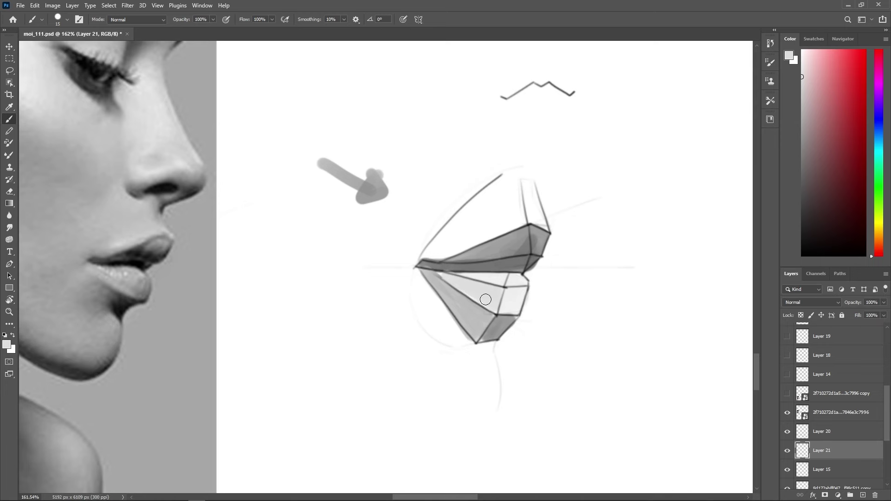
- Darken the front planes of the lower lip and the upper lip with greys sampled from the drawing
mouse_move(497, 298)
mouse_down()
mouse_move(525, 297)
mouse_move(503, 318)
mouse_move(517, 296)
mouse_move(511, 291)
mouse_move(507, 306)
mouse_move(518, 291)
mouse_move(516, 308)
mouse_move(502, 311)
mouse_move(523, 296)
mouse_move(514, 319)
mouse_move(485, 337)
mouse_up()
alt+click(487, 323)
alt+click(508, 319)
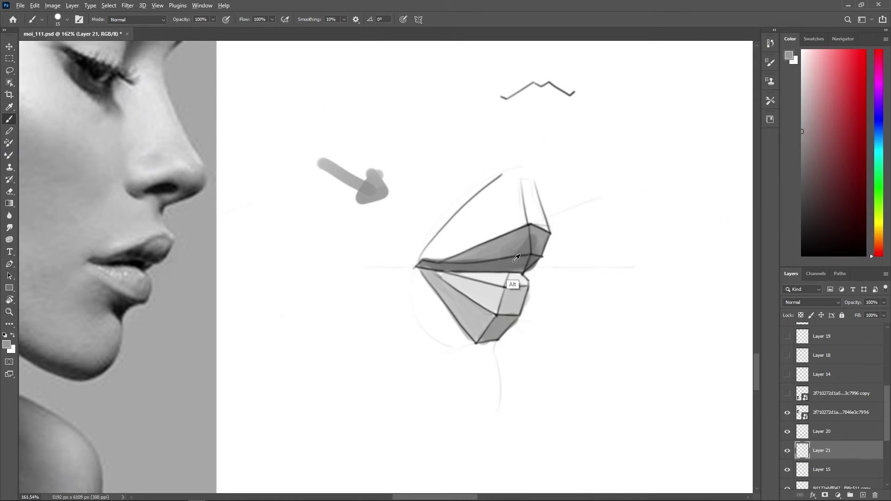
alt+click(519, 238)
mouse_move(534, 232)
mouse_down()
mouse_move(536, 250)
mouse_move(541, 240)
mouse_up()
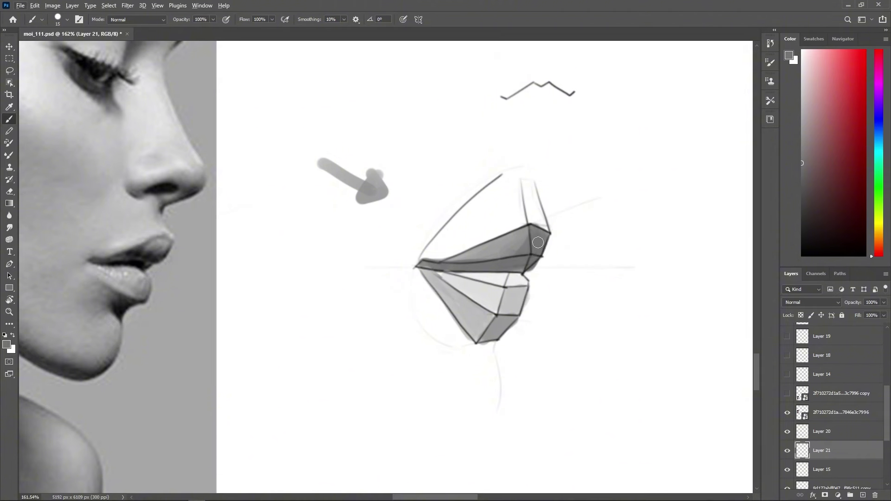
- Pick a darker grey for the brush and erase the shading that spills past the upper lip's front edge
key(alt)
click(802, 184)
key(e)
key(alt+e)
key(Escape)
drag(543, 265, 535, 269)
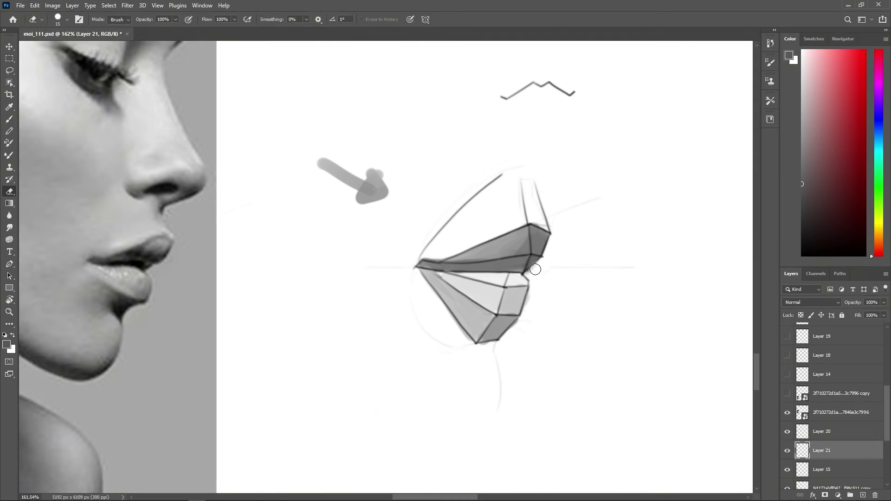
key(b)
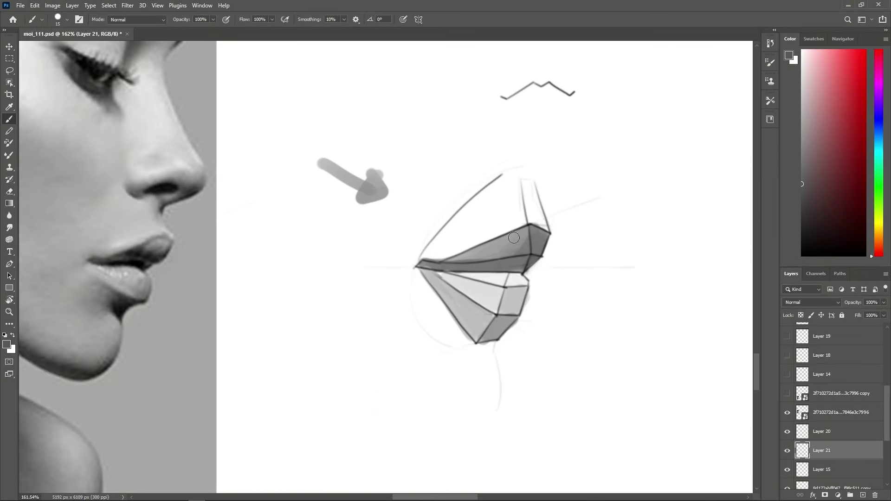
- Darken the upper lip's front plane and lower band in dark grey with a smaller brush
key(bracketleft)
mouse_move(535, 249)
mouse_down()
mouse_move(537, 265)
mouse_move(541, 242)
mouse_up()
click(805, 171)
click(803, 182)
mouse_move(424, 265)
mouse_down()
mouse_move(526, 258)
mouse_move(498, 268)
mouse_up()
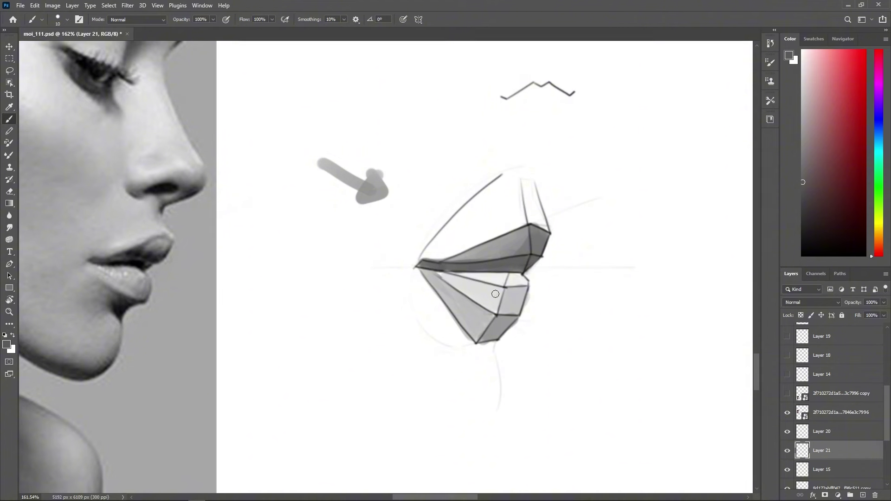
- Deepen the shading on the lower lip's front and side planes using greys sampled from neighbouring planes
alt+click(509, 266)
alt+click(518, 269)
mouse_move(512, 289)
mouse_down()
mouse_move(506, 310)
mouse_move(509, 298)
mouse_up()
alt+click(506, 326)
alt+click(509, 296)
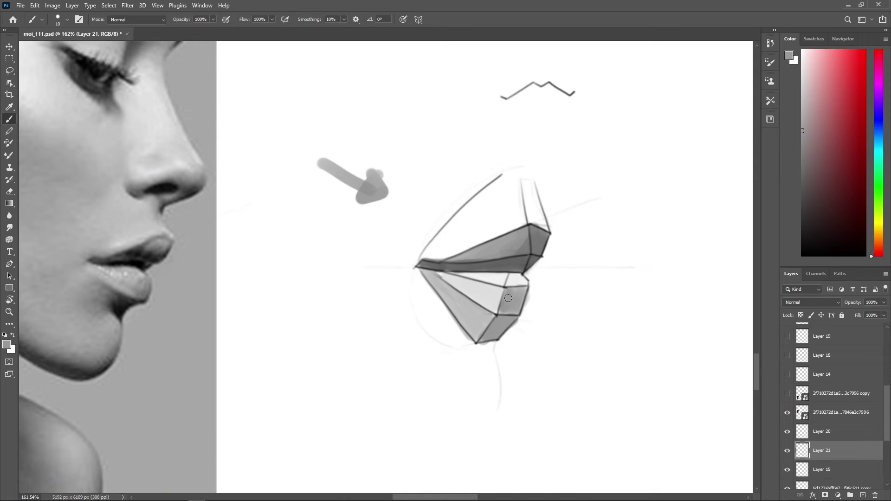
alt+click(505, 327)
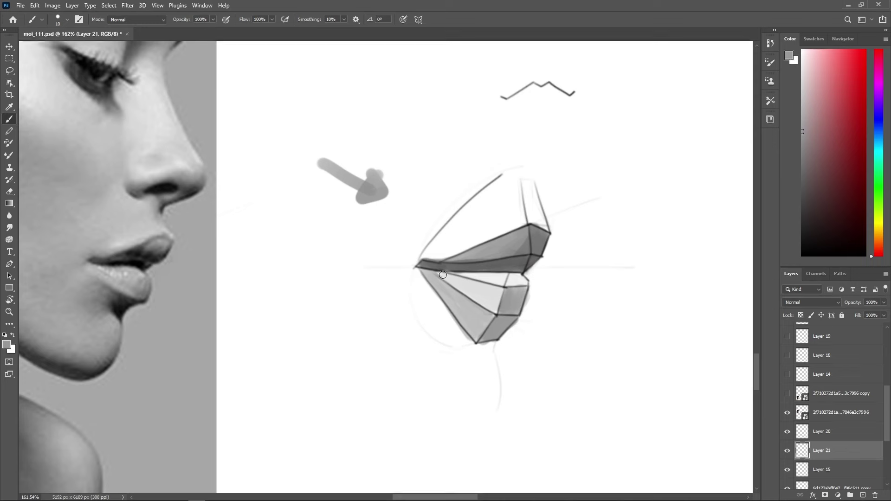
mouse_move(439, 274)
mouse_down()
mouse_move(495, 308)
mouse_move(455, 280)
mouse_move(489, 296)
mouse_move(466, 282)
mouse_move(495, 289)
mouse_up()
alt+click(478, 297)
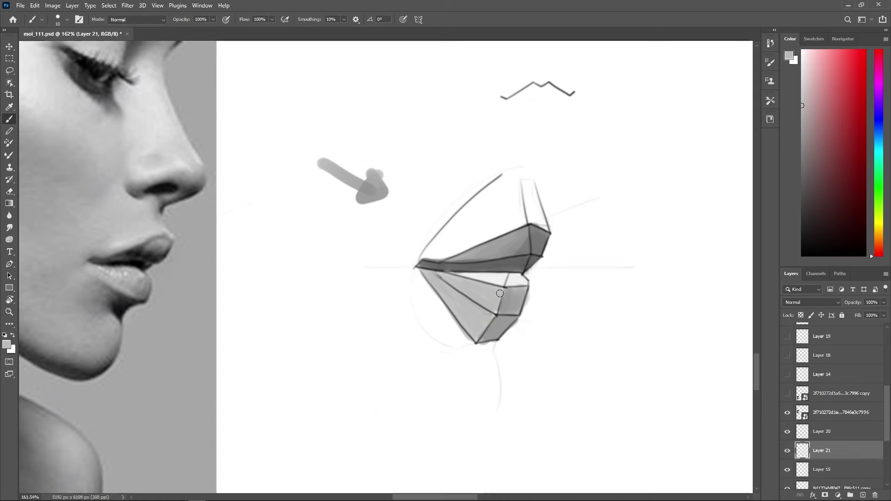
- Darken the lower lip's bottom front plane and lower side plane with sampled greys, using a larger brush for the side plane
key(alt)
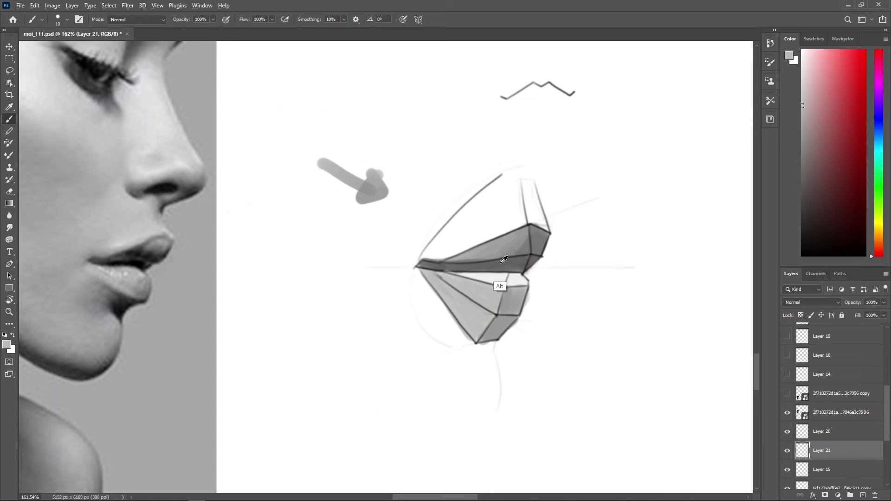
alt+click(500, 262)
mouse_move(499, 320)
mouse_down()
mouse_move(485, 333)
mouse_move(504, 320)
mouse_up()
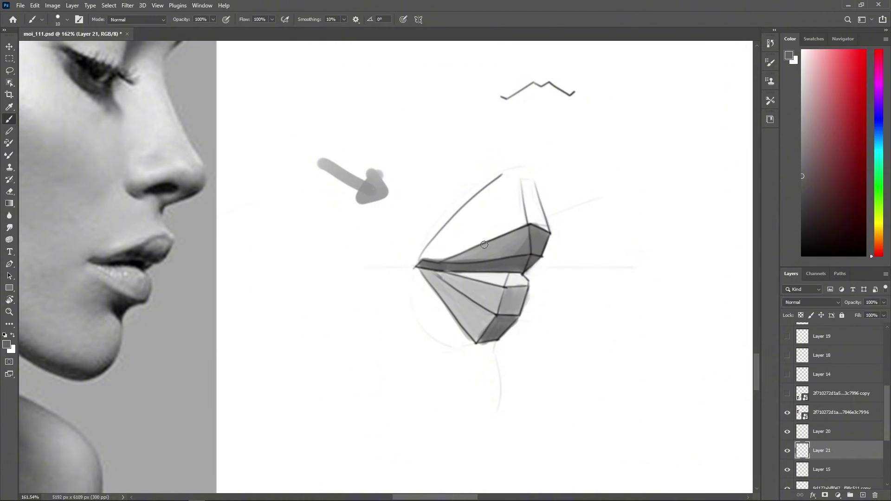
key(bracketright)
mouse_move(450, 294)
mouse_down()
mouse_move(470, 325)
mouse_move(441, 283)
mouse_move(475, 331)
mouse_up()
alt+click(456, 303)
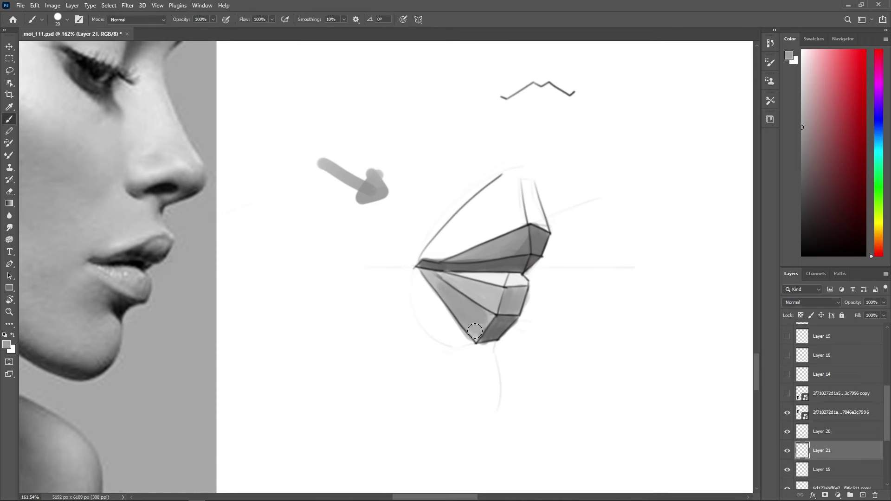
- Shade the narrow front plane above the upper lip in grey sampled from the lip, using a smaller brush
alt+click(516, 249)
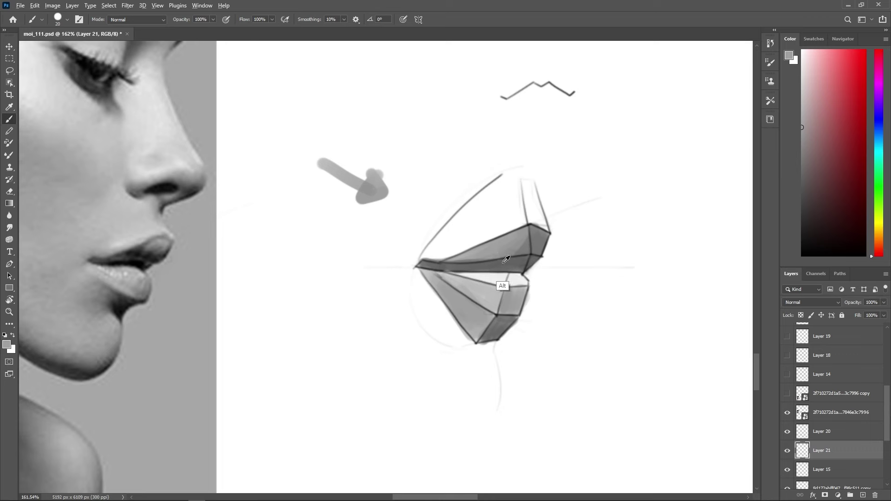
mouse_move(529, 184)
mouse_down()
mouse_move(536, 215)
mouse_move(532, 182)
mouse_up()
key(ctrl+z)
key(bracketleft)
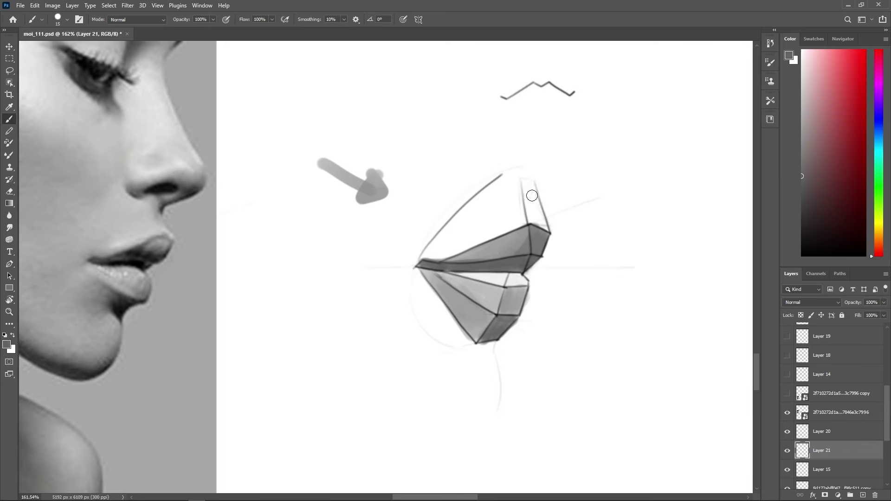
mouse_move(528, 188)
mouse_down()
mouse_move(539, 212)
mouse_move(526, 175)
mouse_move(543, 223)
mouse_move(526, 181)
mouse_move(543, 224)
mouse_move(530, 185)
mouse_move(531, 219)
mouse_move(531, 197)
mouse_move(541, 227)
mouse_move(531, 184)
mouse_move(547, 237)
mouse_move(534, 253)
mouse_up()
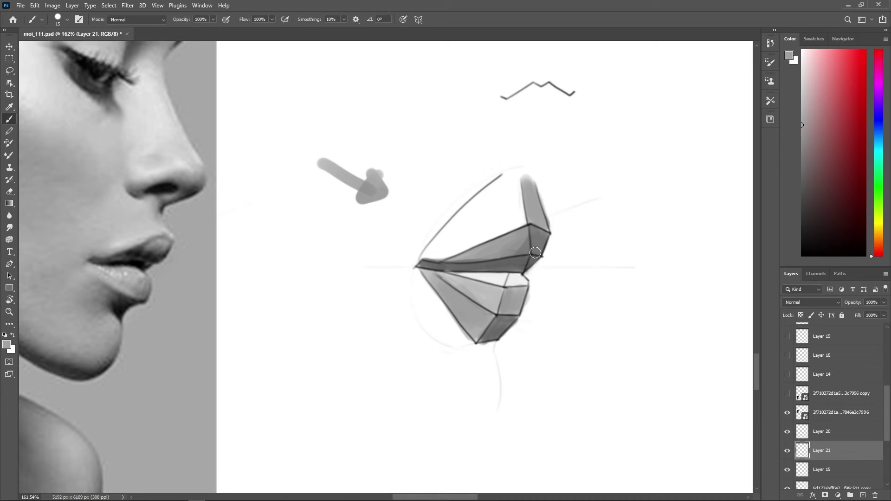
- Fill the large side plane above the upper lip with very light grey using a larger brush
key(alt)
alt+click(489, 292)
mouse_move(499, 199)
mouse_down()
mouse_move(474, 205)
mouse_move(491, 219)
mouse_move(521, 182)
mouse_move(501, 188)
mouse_move(495, 222)
mouse_move(504, 183)
mouse_move(433, 248)
mouse_move(508, 224)
mouse_move(507, 171)
mouse_move(514, 207)
mouse_move(497, 185)
mouse_move(450, 227)
mouse_move(506, 172)
mouse_move(504, 200)
mouse_up()
click(801, 71)
key(bracketright)
key(z)
mouse_move(586, 251)
mouse_down()
mouse_move(563, 250)
mouse_move(577, 251)
mouse_up()
key(b)
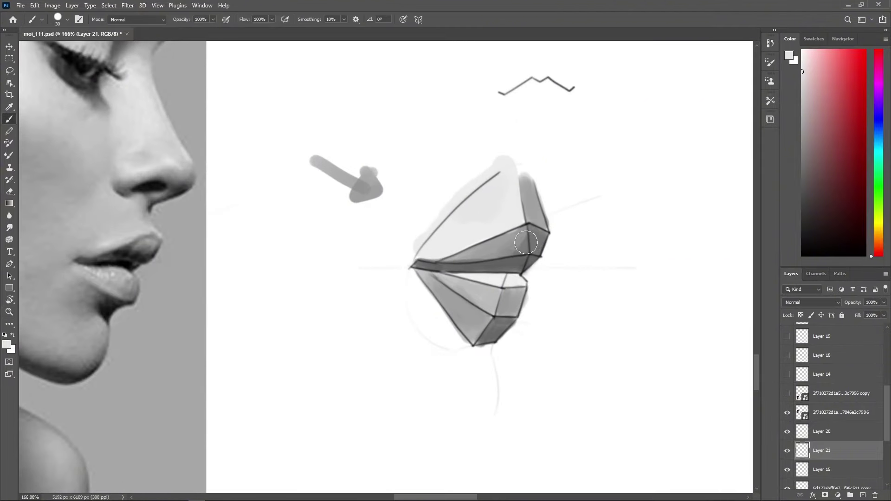
- Refine the shading of the lower lip's top and middle front planes with a smaller brush and greys sampled from them
key(bracketleft)
key(bracketleft)
alt+click(515, 293)
drag(510, 281, 513, 312)
alt+click(511, 280)
alt+click(508, 293)
alt+click(511, 294)
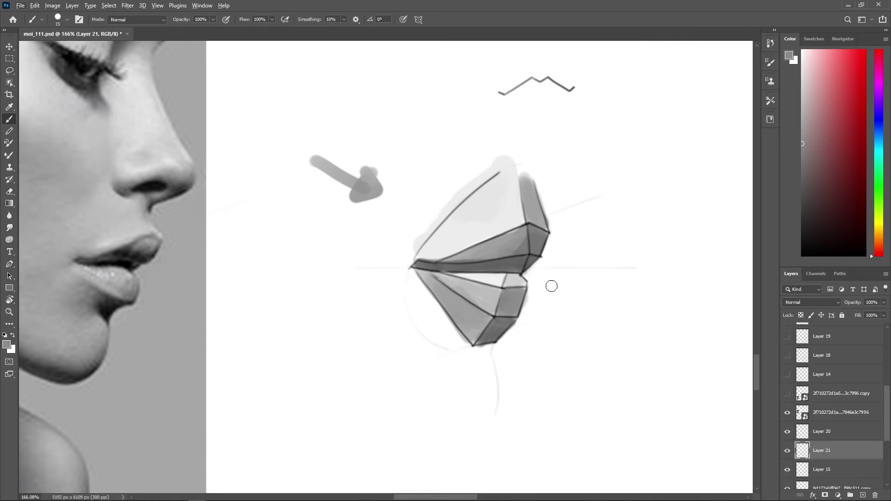
- Add a new layer above the shading for annotations and set up a small bright red brush
key(z)
mouse_move(557, 281)
mouse_down()
mouse_move(536, 257)
mouse_move(572, 264)
mouse_move(561, 249)
mouse_move(578, 259)
mouse_move(569, 261)
mouse_move(564, 253)
mouse_move(583, 249)
mouse_up()
key(b)
key(z)
key(b)
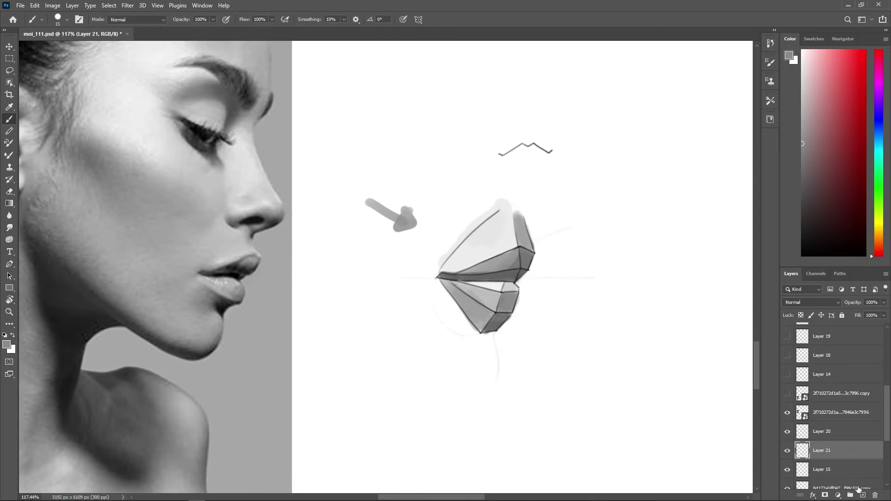
click(863, 495)
click(865, 50)
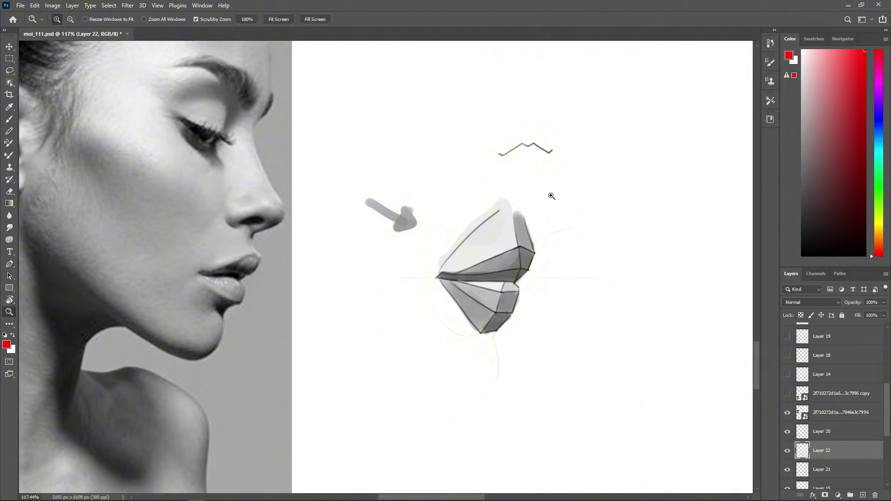
mouse_move(556, 198)
mouse_down()
mouse_move(586, 190)
mouse_move(578, 202)
mouse_up()
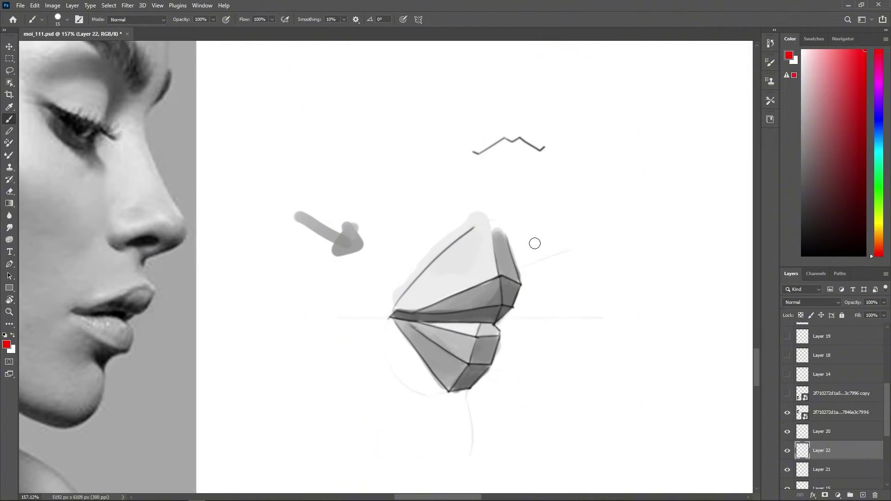
key(bracketleft)
key(bracketleft)
key(bracketleft)
mouse_move(555, 233)
mouse_down()
mouse_move(545, 229)
mouse_move(569, 227)
mouse_up()
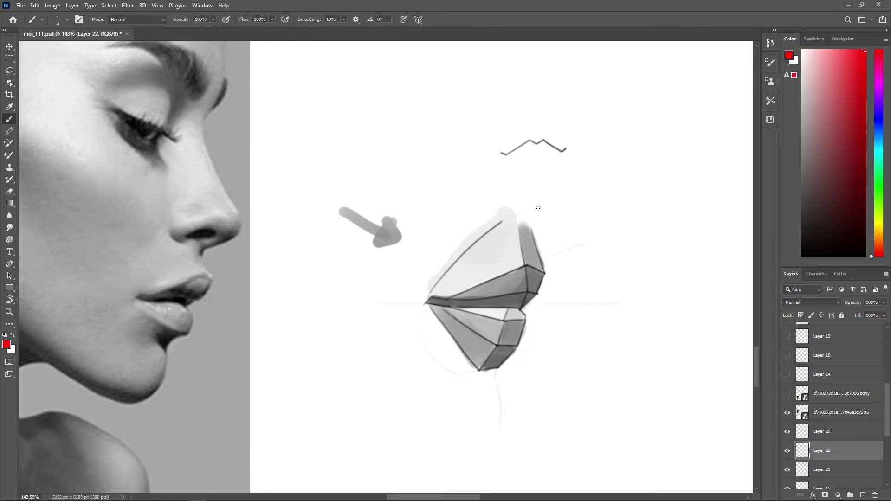
- Draw a small red light-direction arrow, label the side planes S and the front planes T, and mark the lips' front contours
drag(421, 214, 438, 229)
drag(491, 246, 488, 256)
drag(553, 299, 541, 310)
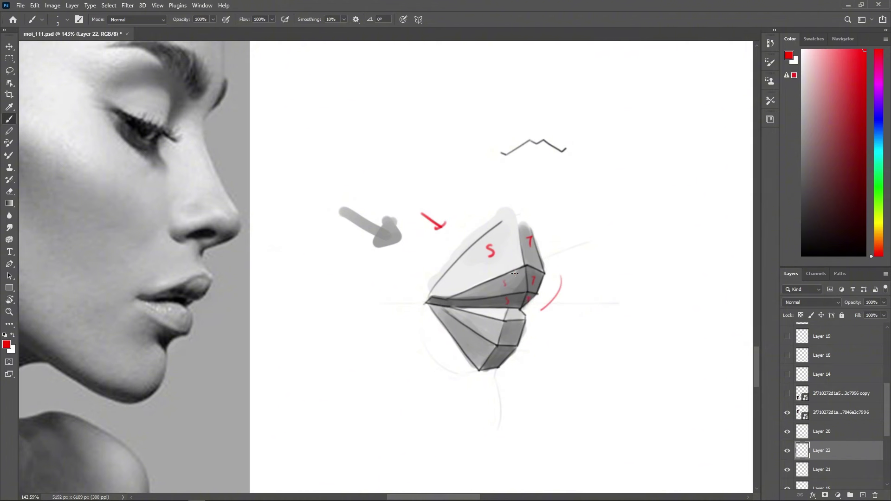
drag(515, 273, 519, 293)
mouse_move(544, 273)
mouse_down()
mouse_move(554, 303)
mouse_move(536, 313)
mouse_up()
drag(530, 320, 521, 348)
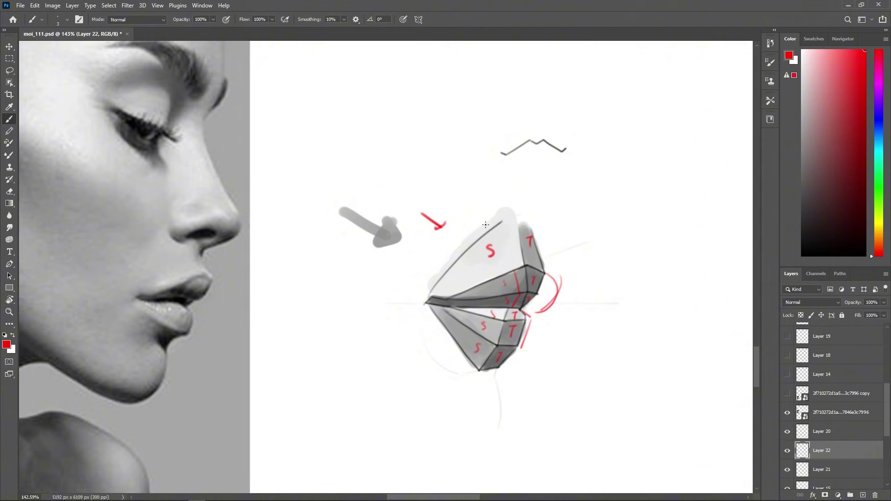
- Draw red pointer lines to the planes above the upper lip, a horizontal divider, and a loop around those planes labelled S
drag(465, 175, 489, 230)
drag(518, 172, 527, 230)
drag(554, 264, 654, 264)
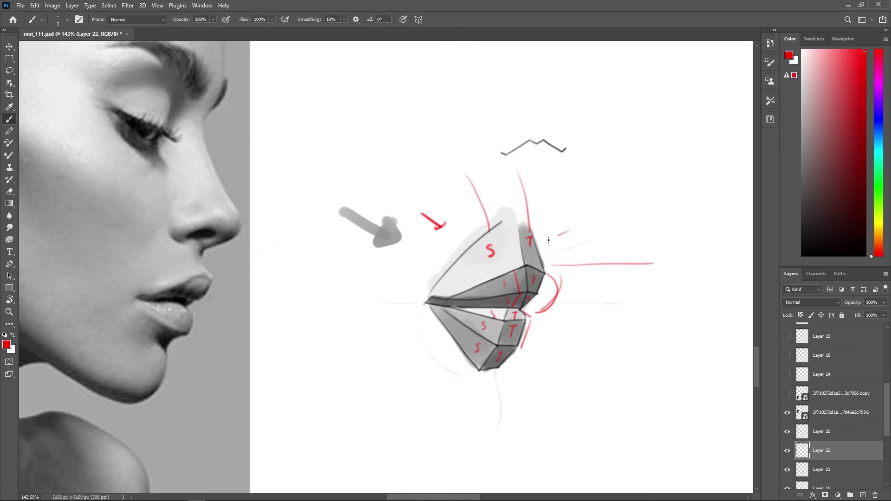
mouse_move(437, 281)
mouse_down()
mouse_move(572, 232)
mouse_move(542, 267)
mouse_up()
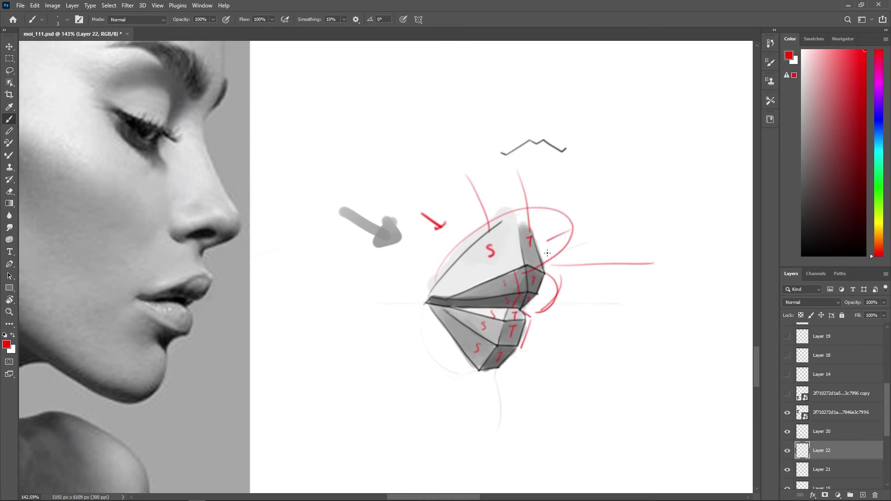
drag(595, 223, 590, 245)
- Bracket the upper lip and the lower lip's upper and lower parts as T, S and T, and enclose the labels with a large arc
mouse_move(540, 270)
mouse_down()
mouse_move(576, 305)
mouse_move(529, 312)
mouse_up()
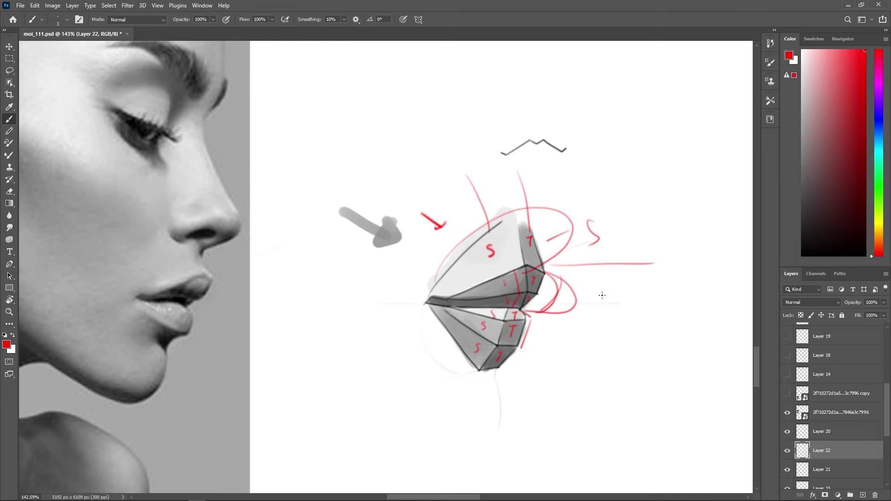
drag(602, 291, 600, 310)
mouse_move(524, 312)
mouse_down()
mouse_move(551, 324)
mouse_move(516, 349)
mouse_up()
drag(589, 325, 580, 345)
drag(519, 352, 492, 372)
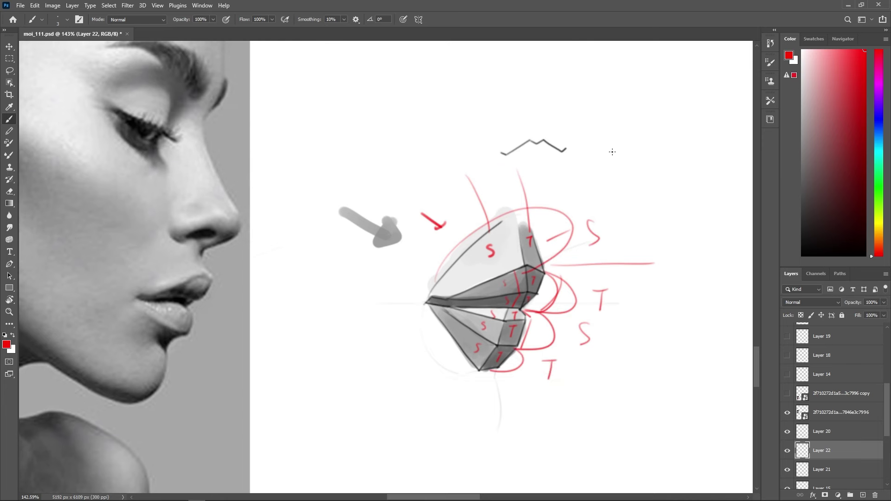
mouse_move(620, 197)
mouse_down()
mouse_move(642, 293)
mouse_move(595, 384)
mouse_up()
- Draw red arrows to the mouth corner and the lower lip's underside, and trace a zigzag contour across the side planes
drag(402, 383, 450, 345)
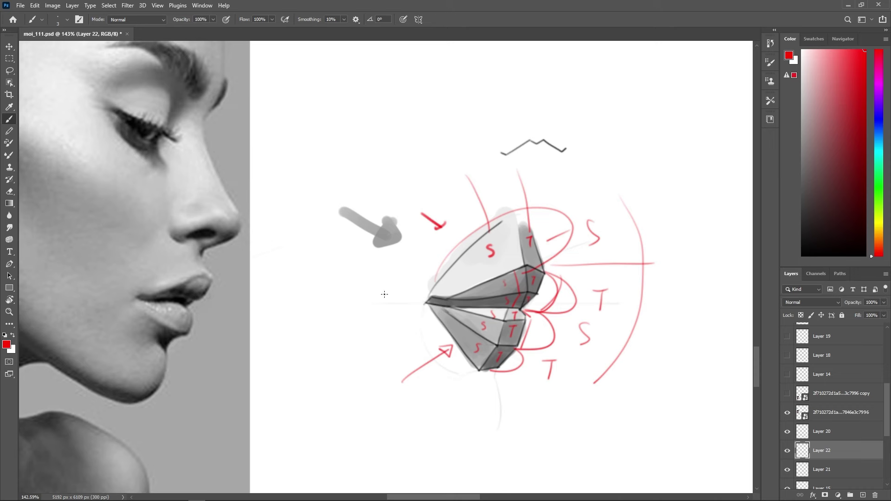
drag(383, 302, 417, 301)
mouse_move(426, 412)
mouse_down()
mouse_move(471, 370)
mouse_move(465, 377)
mouse_up()
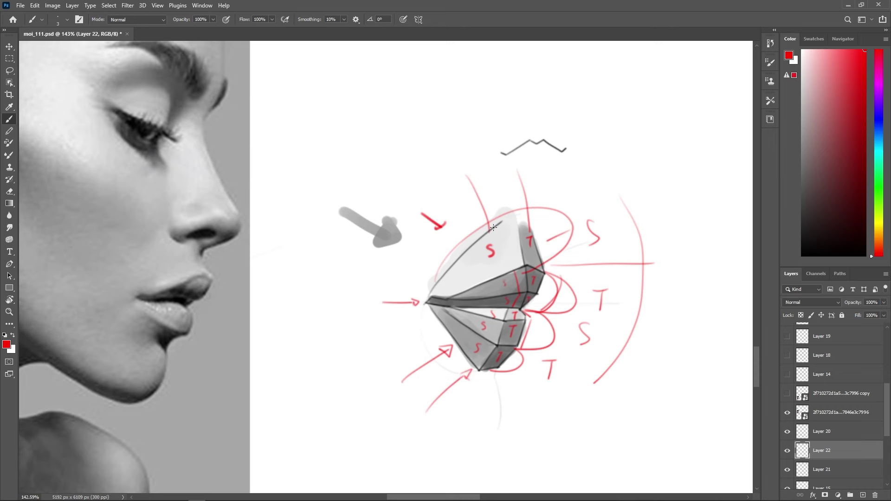
mouse_move(471, 245)
mouse_down()
mouse_move(487, 280)
mouse_move(478, 306)
mouse_move(485, 337)
mouse_move(470, 357)
mouse_up()
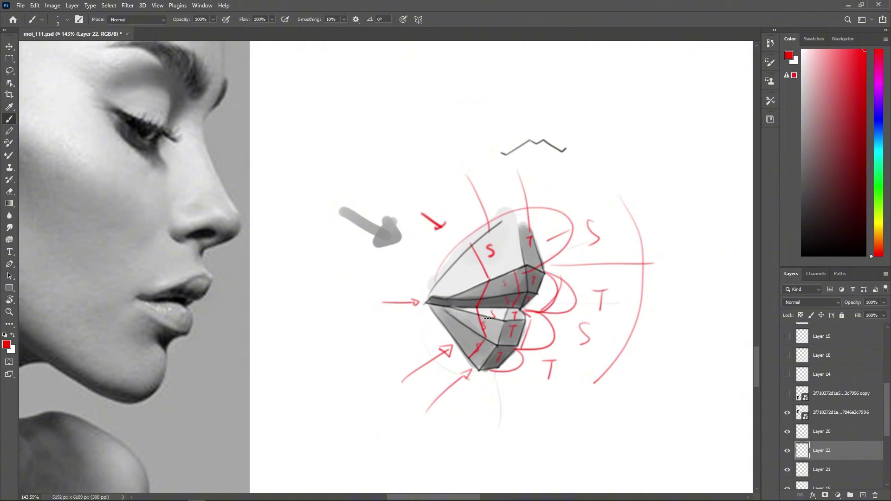